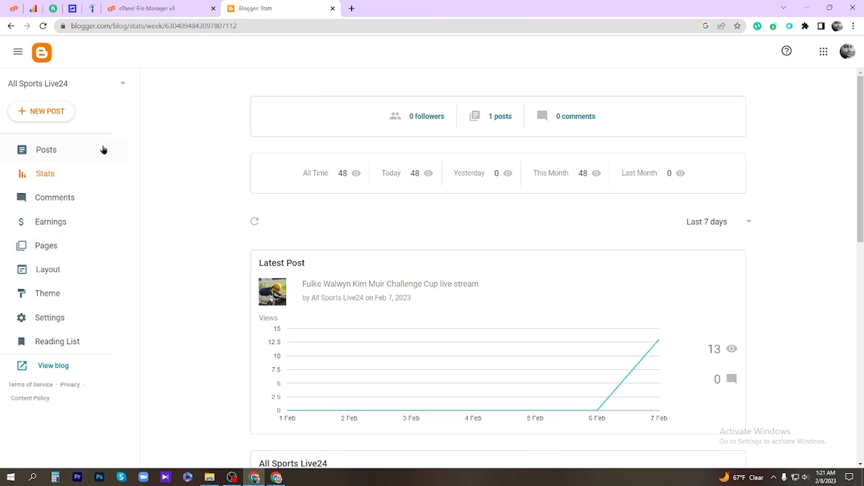
Look through the blog's Comments, Earnings and Pages sections
left_click(60, 202)
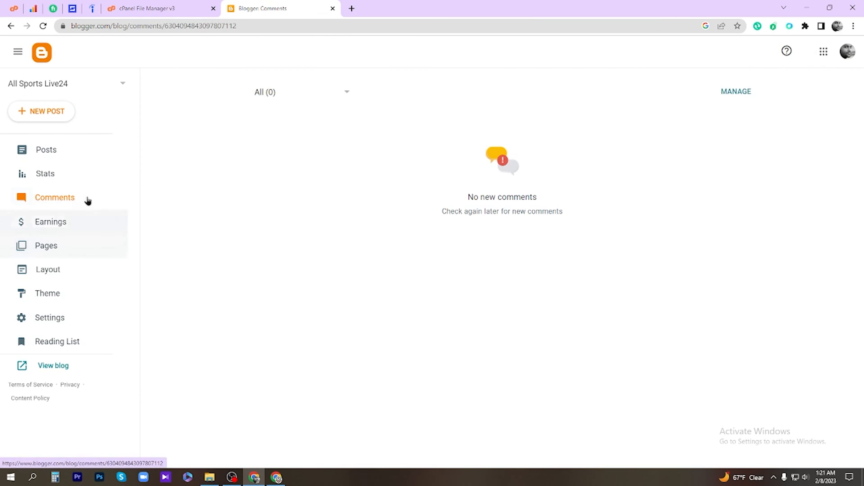
left_click(71, 220)
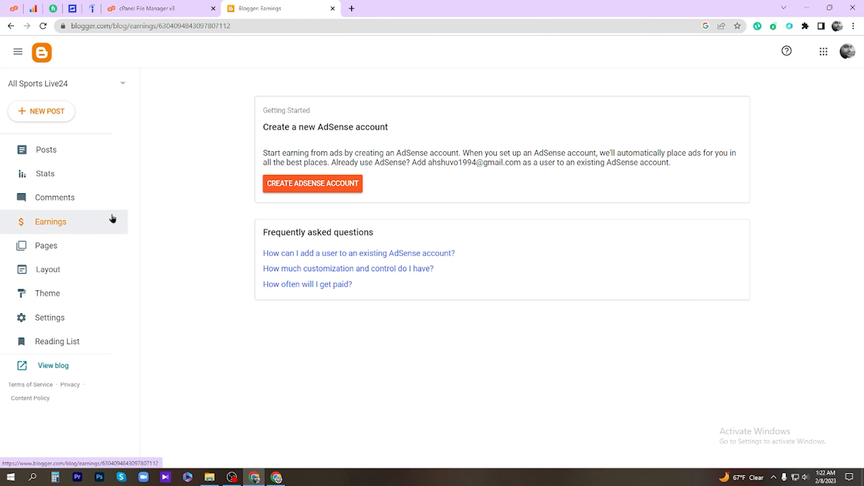
left_click(49, 251)
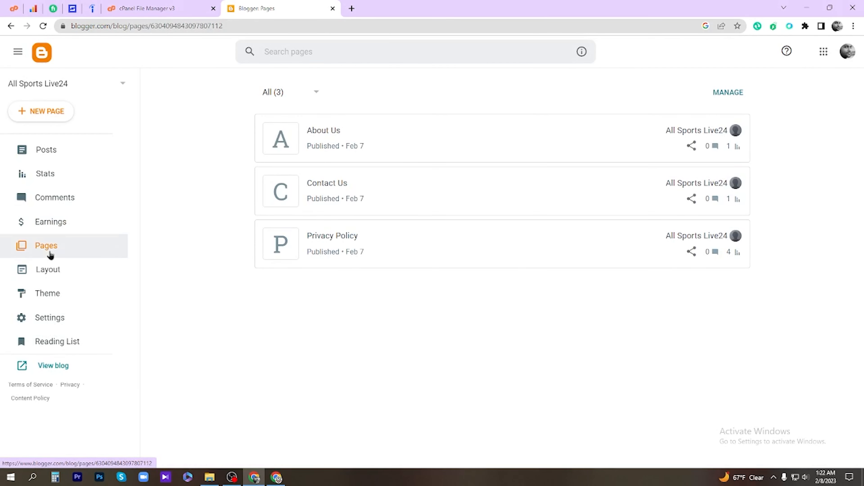
Switch to the Sofascore site to examine its footer page links, and return to the blog's pages list
left_click(72, 8)
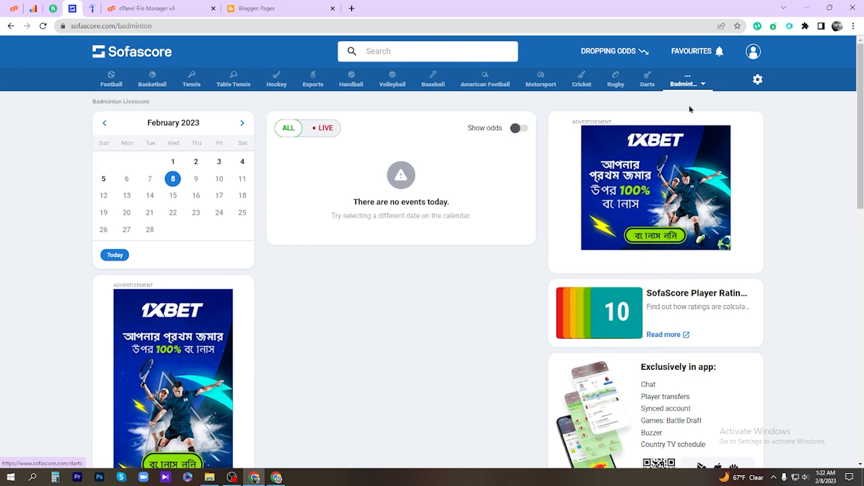
scroll(798, 216, "down", 15)
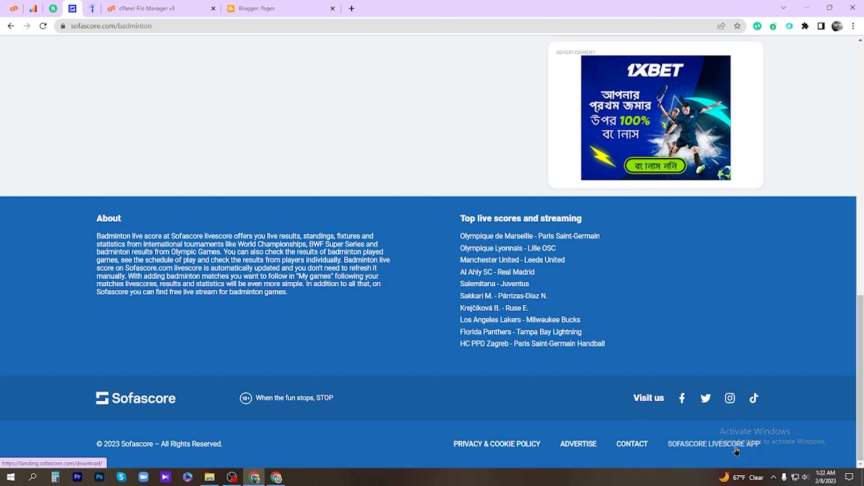
scroll(329, 316, "up", 15)
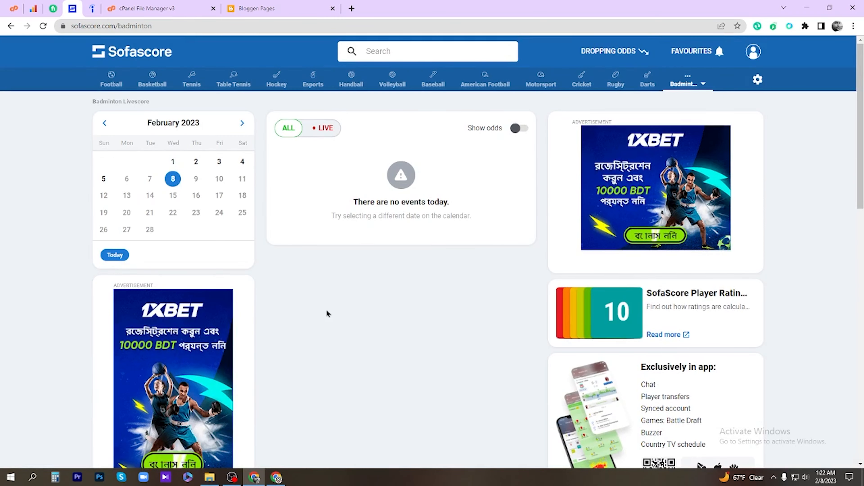
left_click(248, 9)
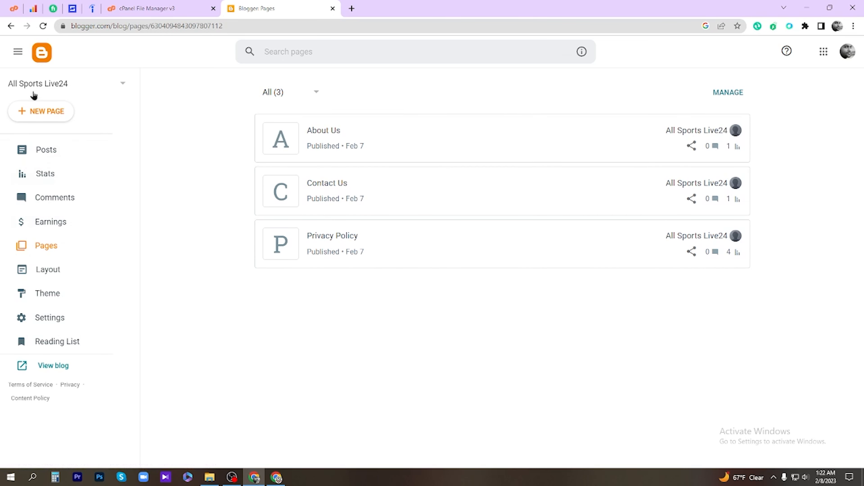
Open a new blank page, try the reader comments options, leave them on Allow, and return to the pages list
left_click(37, 114)
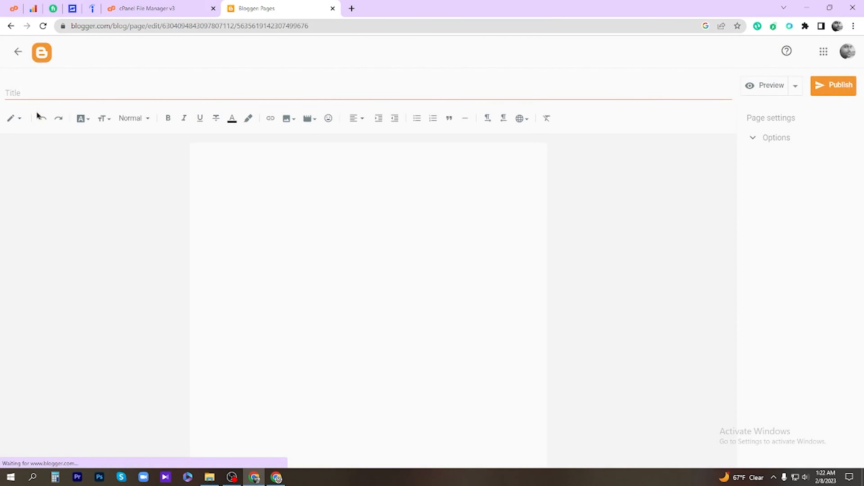
left_click(70, 95)
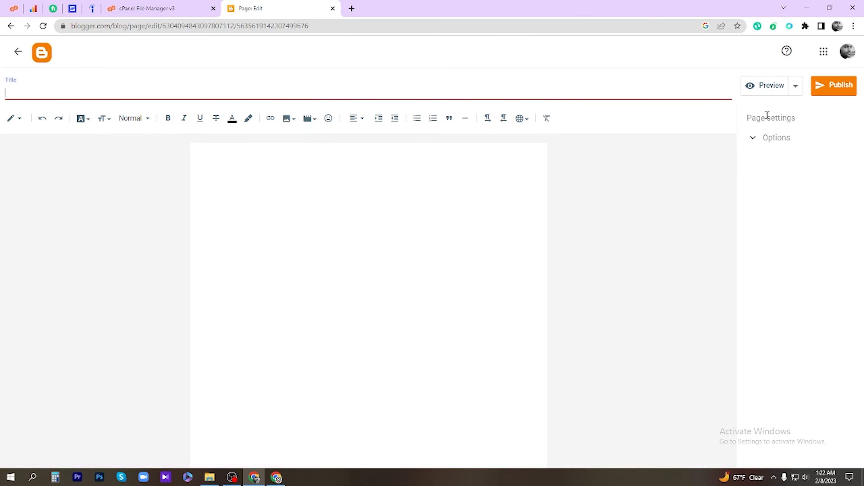
left_click(753, 143)
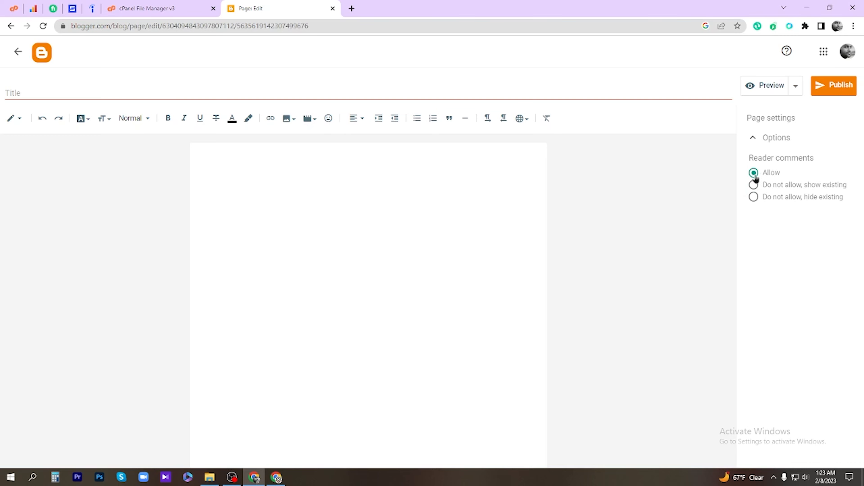
left_click(753, 200)
left_click(754, 173)
left_click(23, 56)
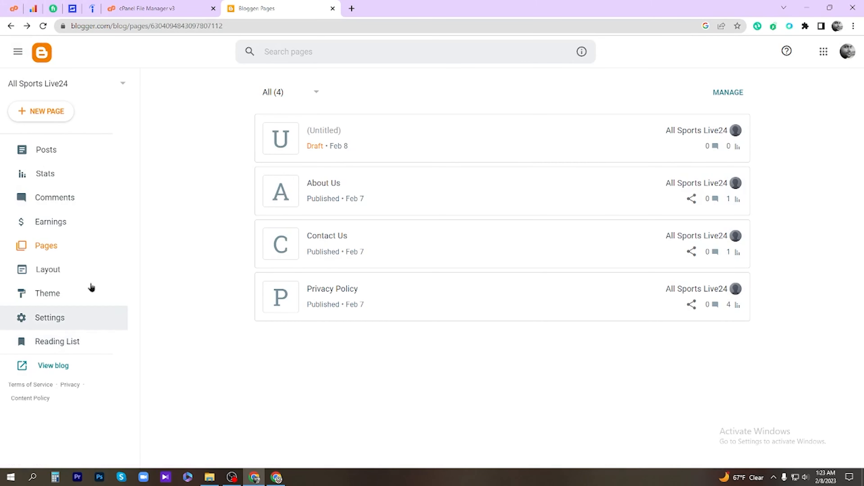
Check the blog's Layout section and browse the theme gallery, including Contempo, Soho, Emporio and Notable
left_click(31, 272)
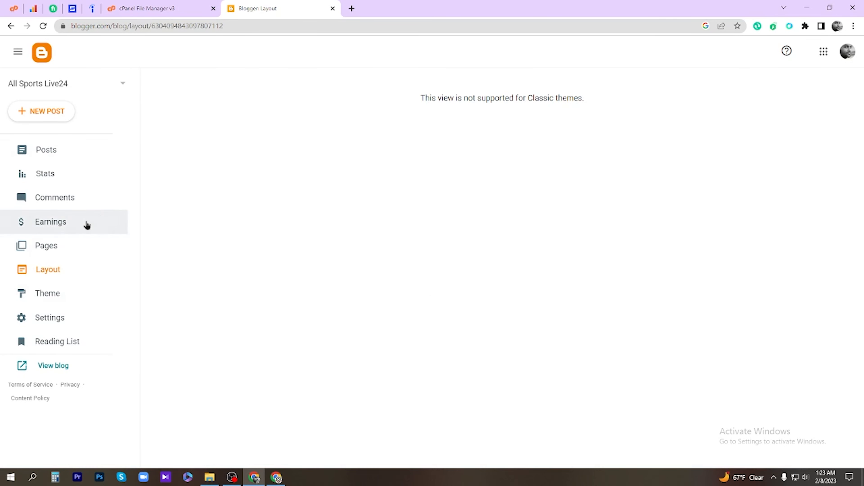
left_click(43, 289)
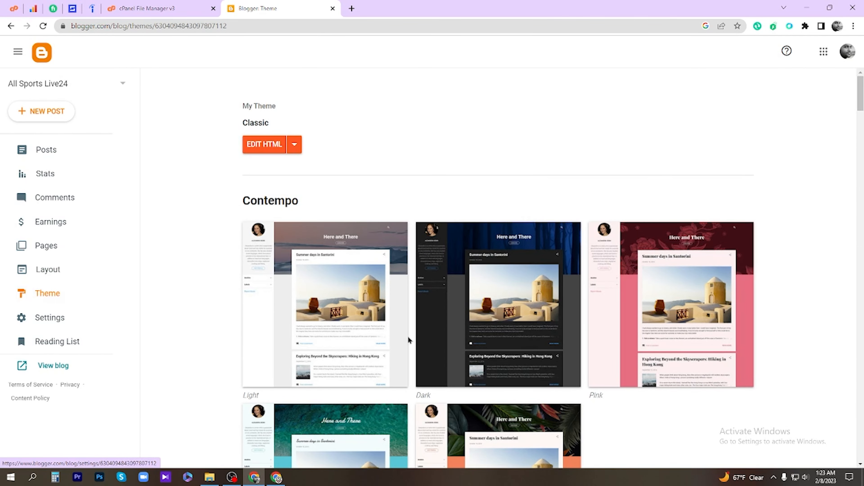
scroll(589, 322, "down", 5)
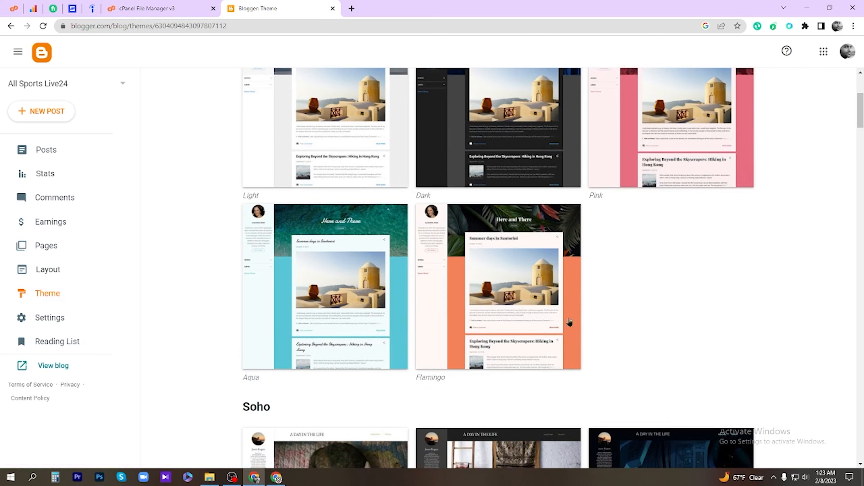
scroll(483, 193, "down", 20)
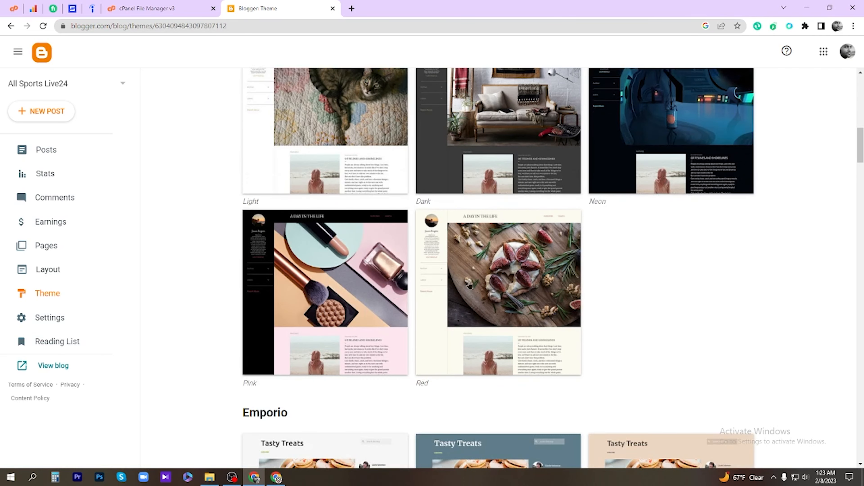
scroll(450, 277, "down", 5)
scroll(451, 277, "up", 16)
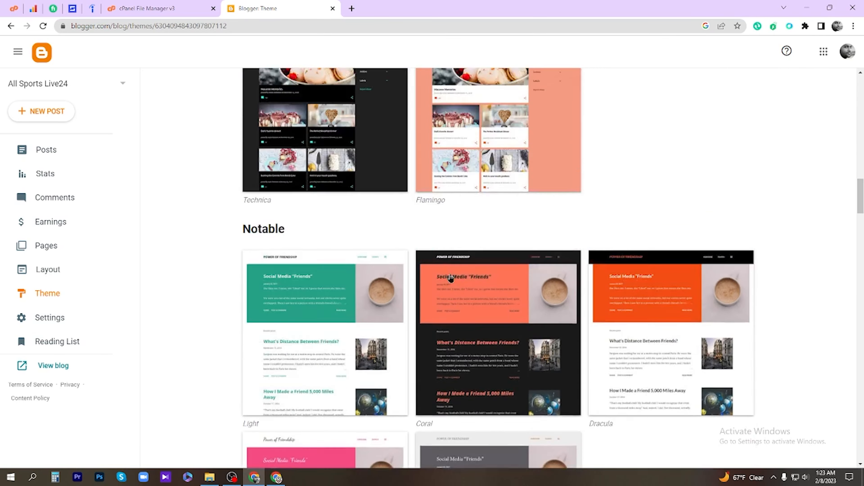
scroll(451, 278, "up", 18)
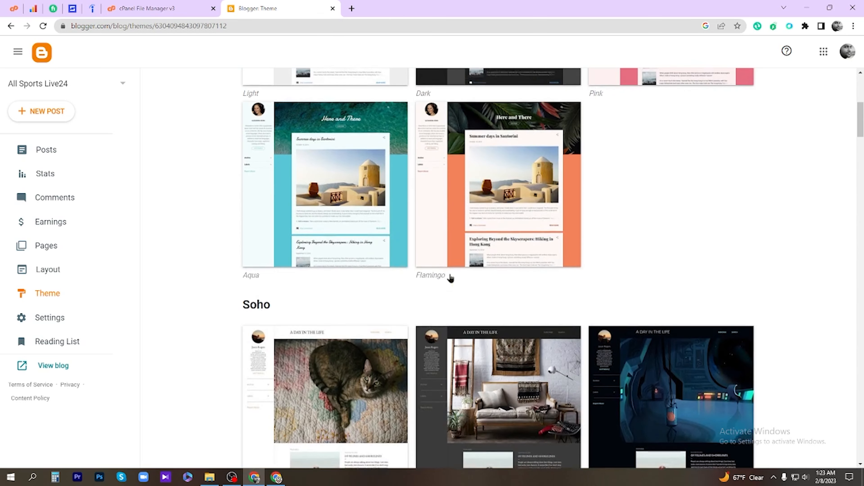
scroll(451, 277, "down", 18)
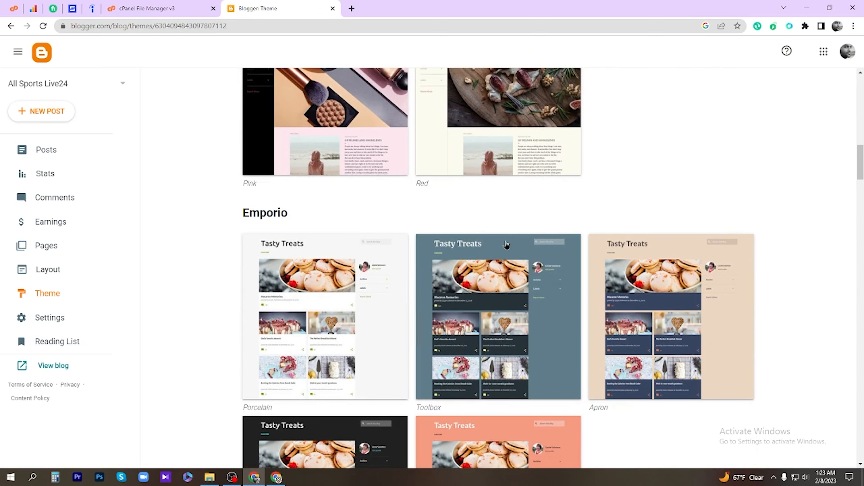
scroll(507, 244, "up", 20)
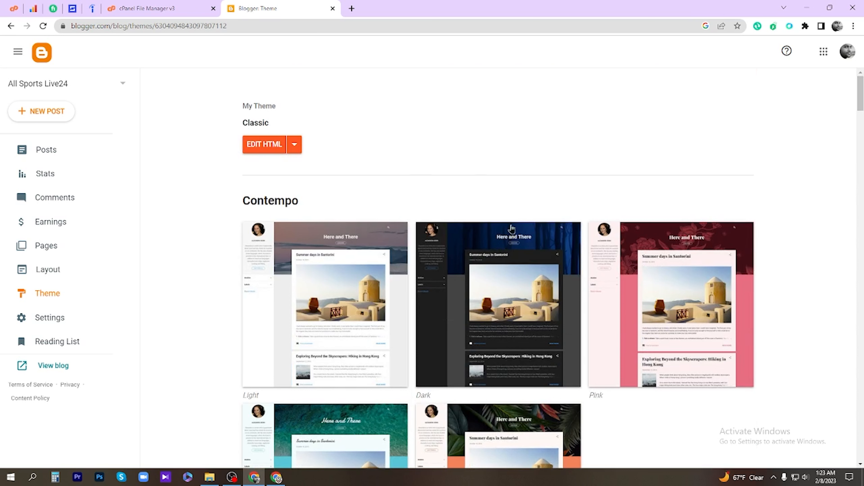
Open the blog settings and inspect the Description and Blog language options without saving changes
left_click(67, 328)
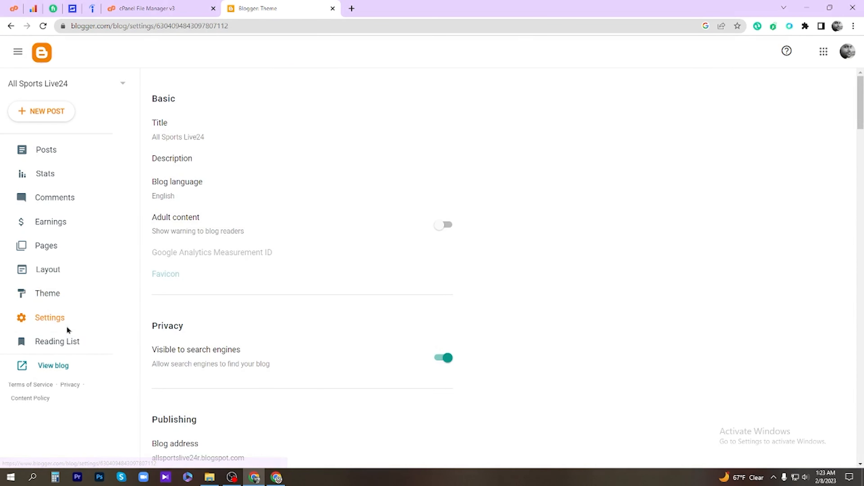
left_click(166, 160)
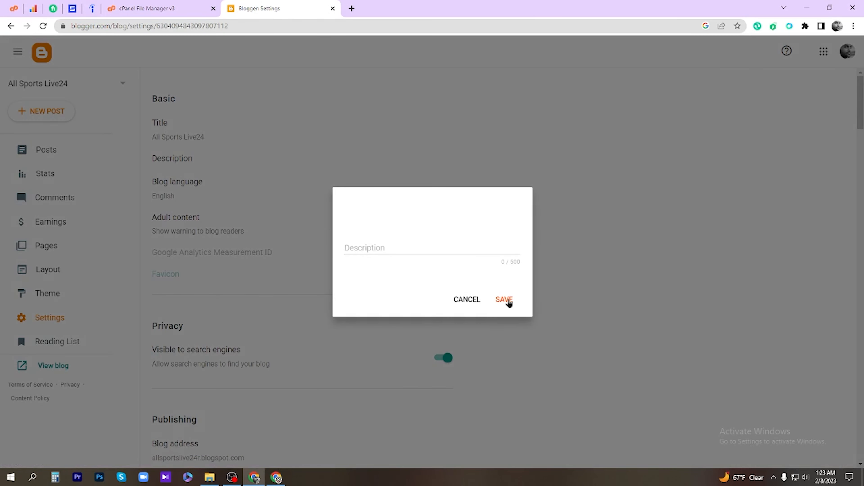
left_click(465, 301)
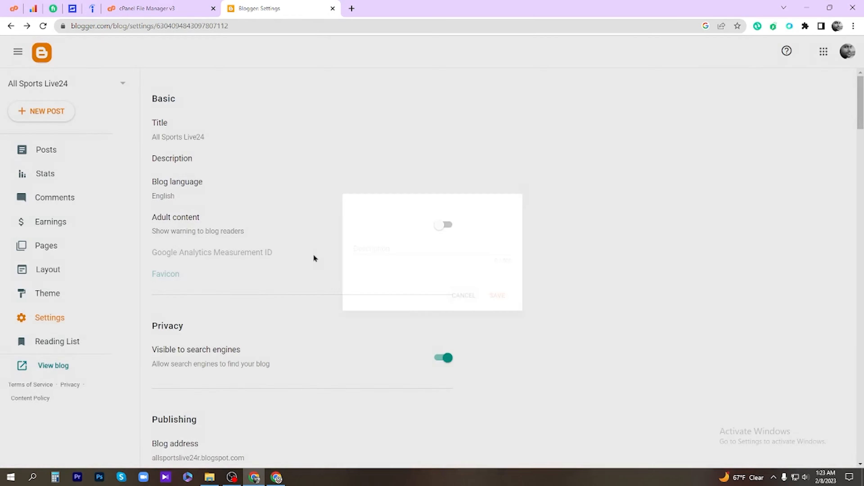
left_click(168, 191)
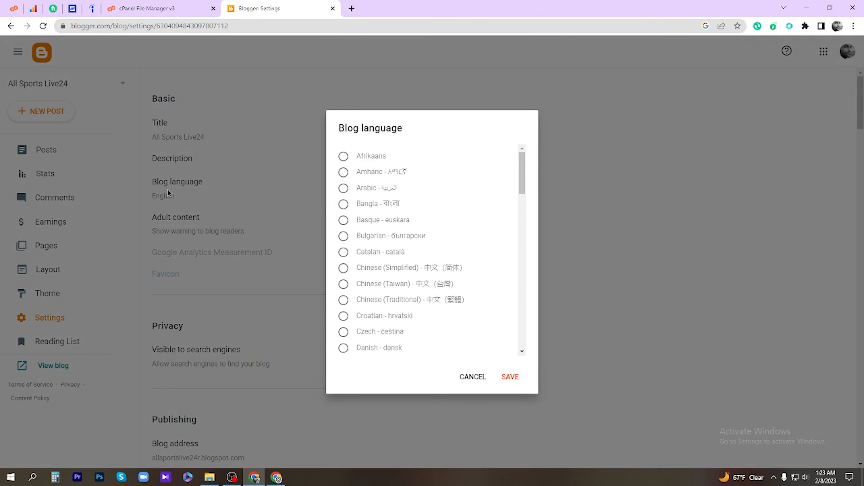
left_click(483, 382)
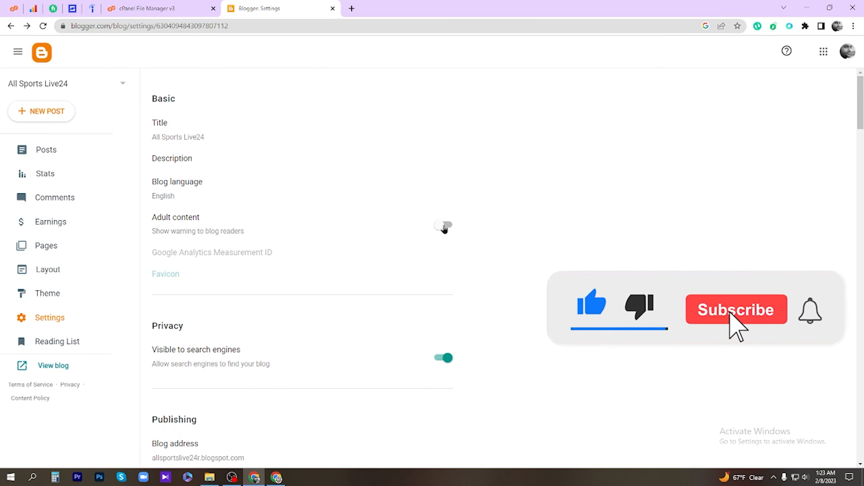
Review the basic, privacy, publishing, HTTPS and permissions settings of the blog
scroll(381, 262, "down", 3)
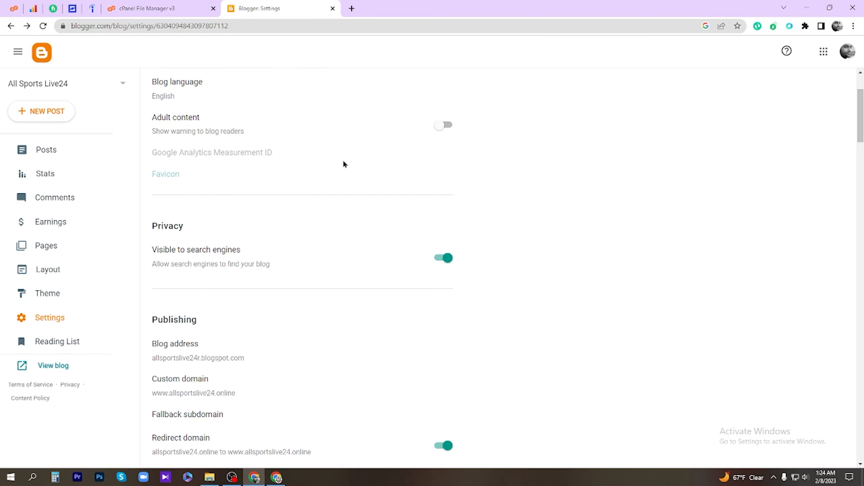
scroll(259, 300, "down", 6)
scroll(255, 248, "up", 9)
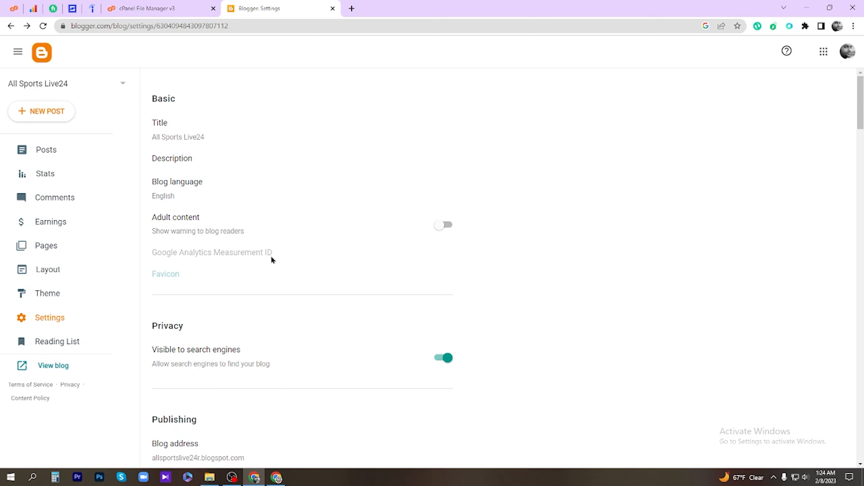
scroll(258, 252, "down", 3)
scroll(340, 323, "down", 3)
scroll(369, 306, "down", 15)
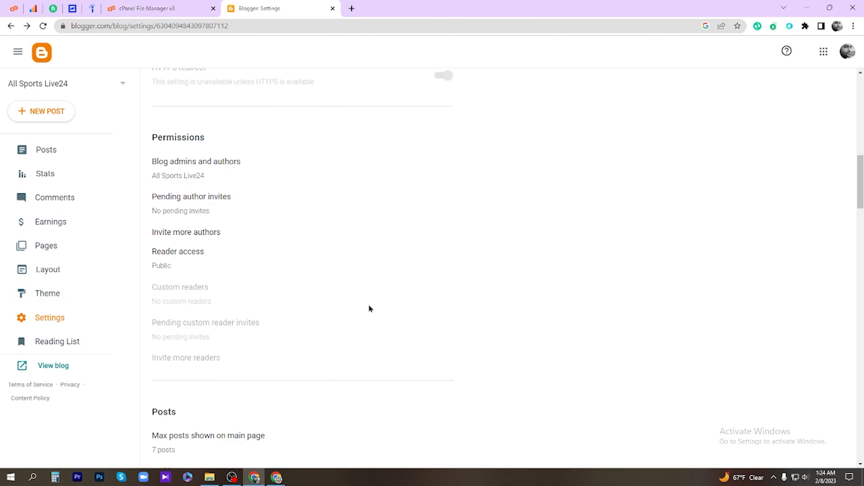
scroll(369, 307, "up", 15)
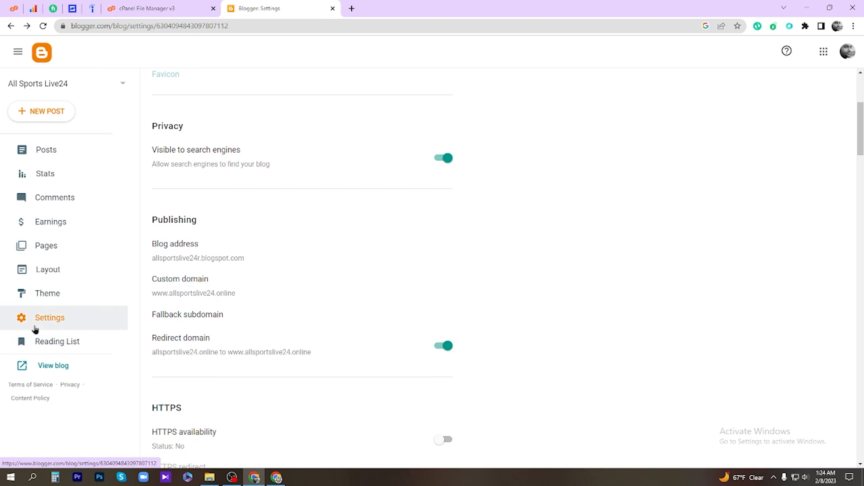
View the live blog site and close it
left_click(57, 370)
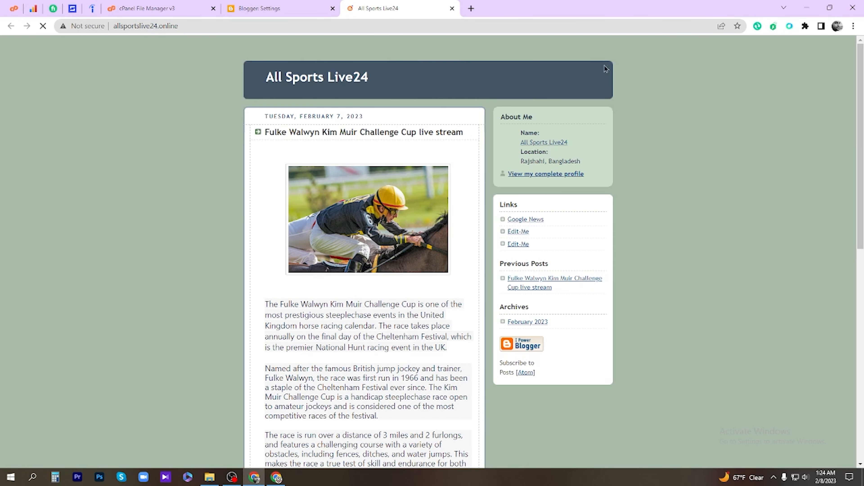
left_click(451, 9)
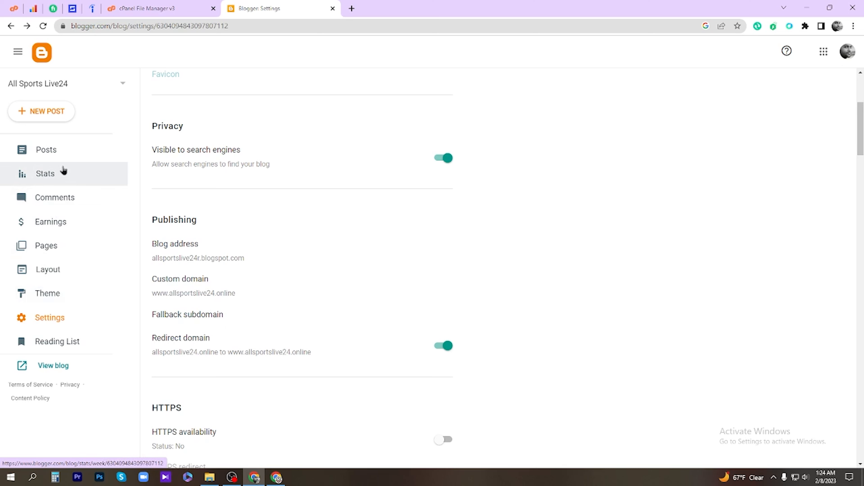
Delete the untitled draft from the blog's posts list
left_click(70, 149)
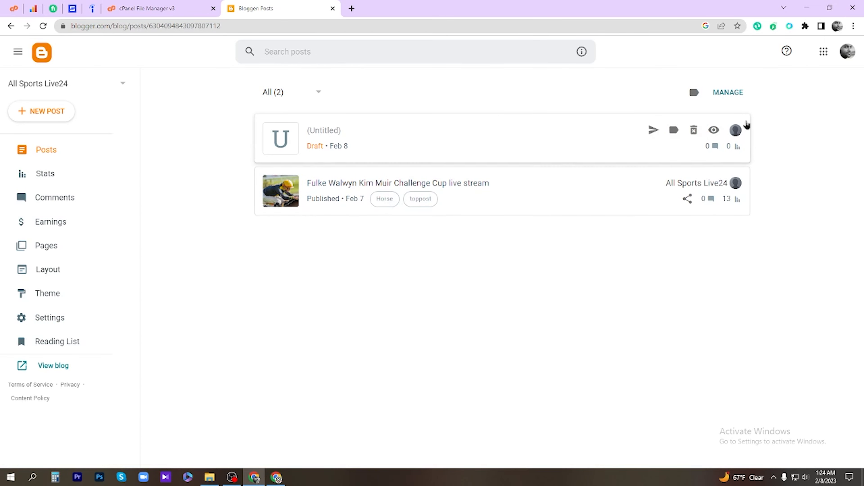
left_click(694, 130)
left_click(470, 284)
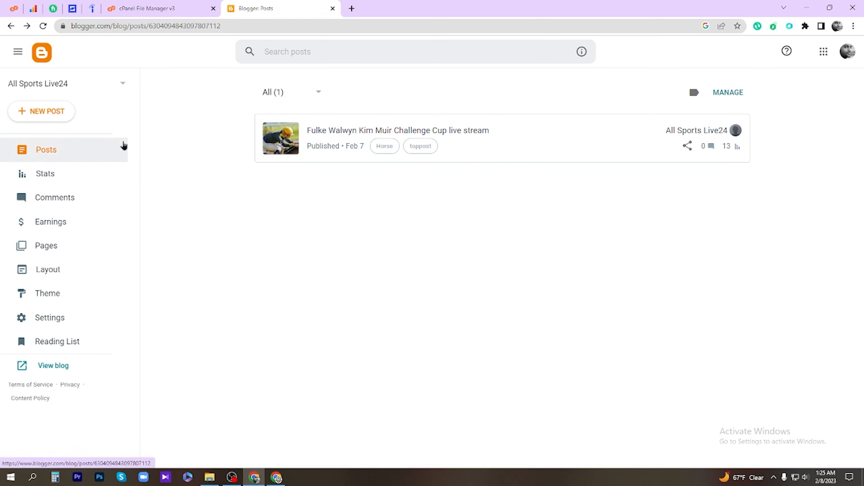
Switch to the Facebook event page and copy the event title "Mares Novices' Hurdle"
left_click(211, 479)
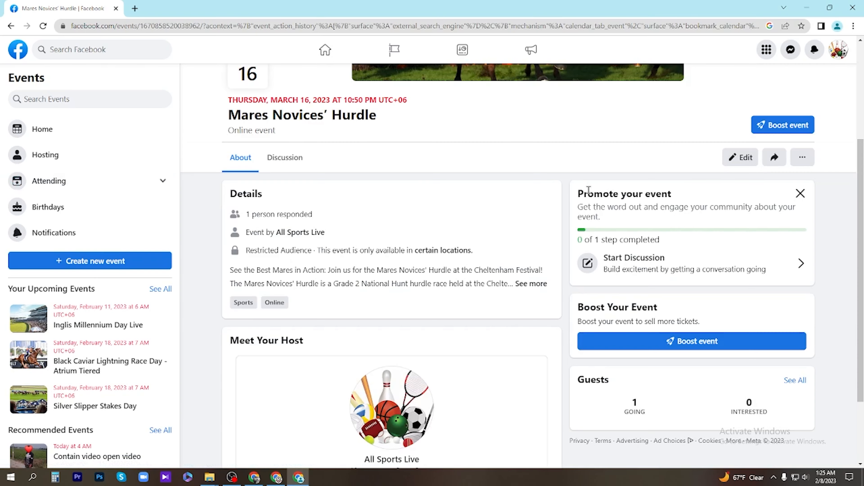
left_click_drag(386, 119, 236, 119)
key("ctrl+c")
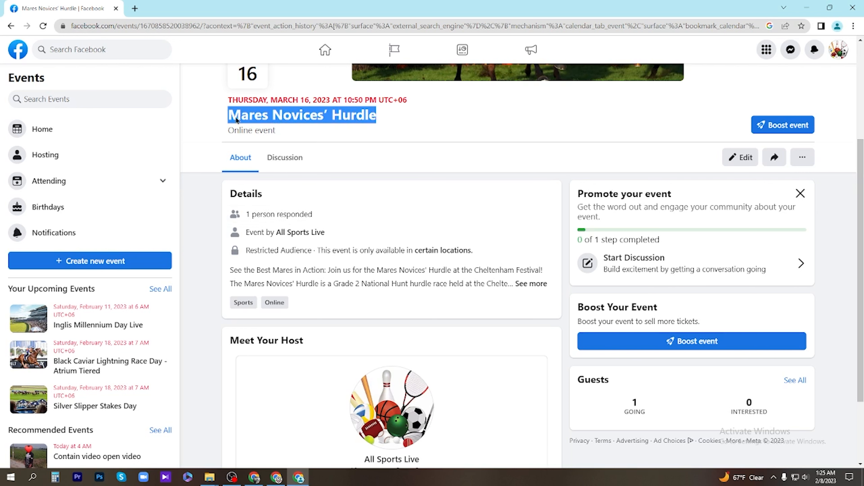
right_click(270, 117)
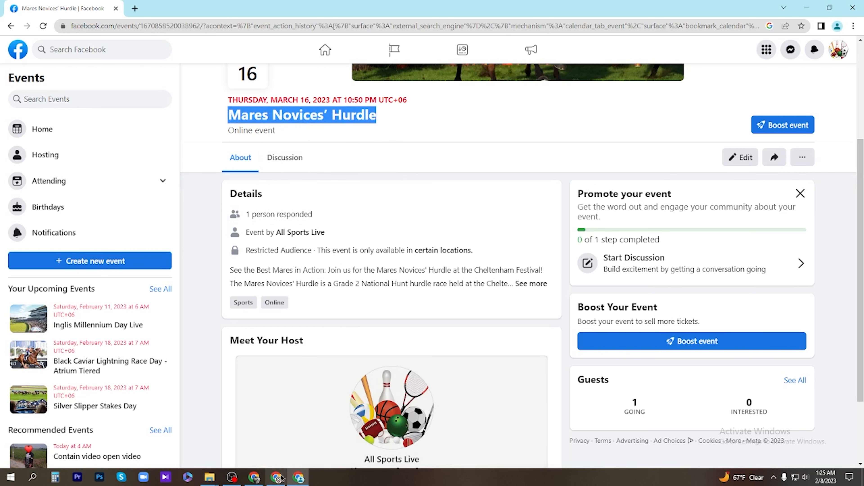
Switch back to Blogger and create a new post with the copied title "Mares Novices' Hurdle"
left_click(257, 480)
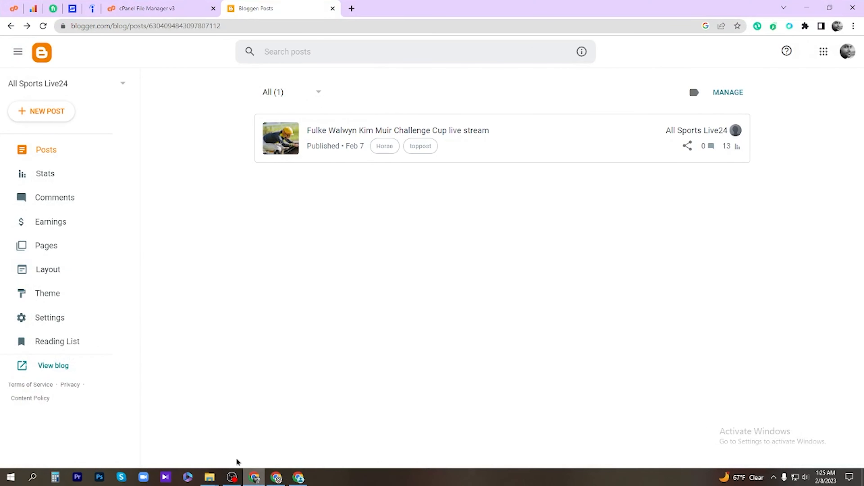
left_click(41, 114)
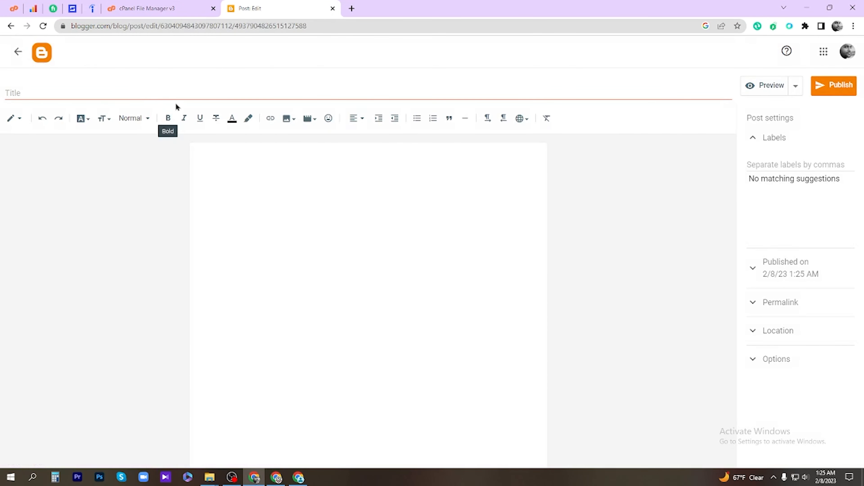
left_click(172, 91)
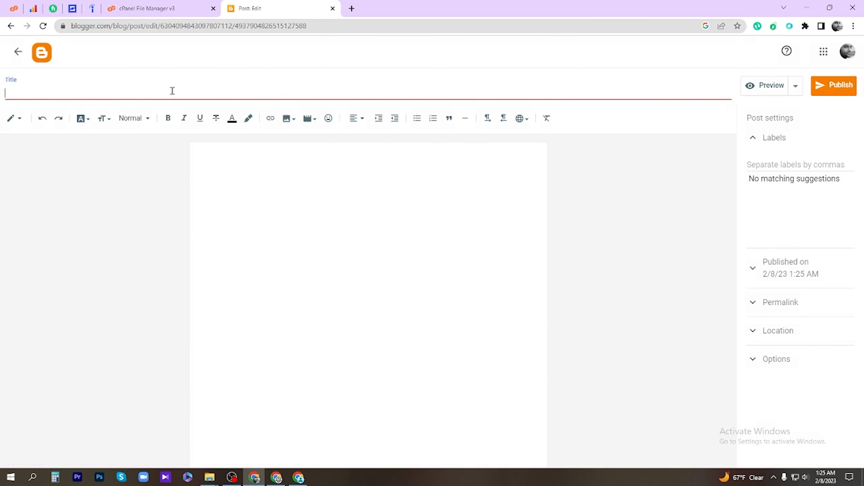
right_click(173, 90)
left_click(212, 166)
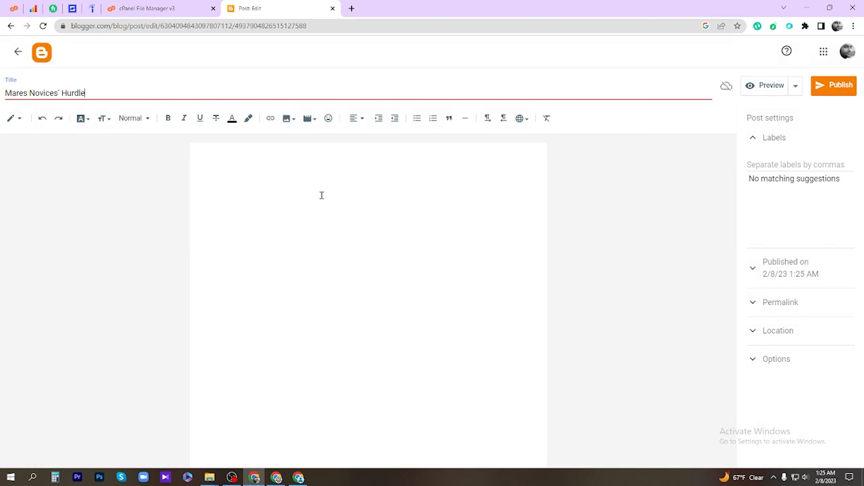
left_click(321, 195)
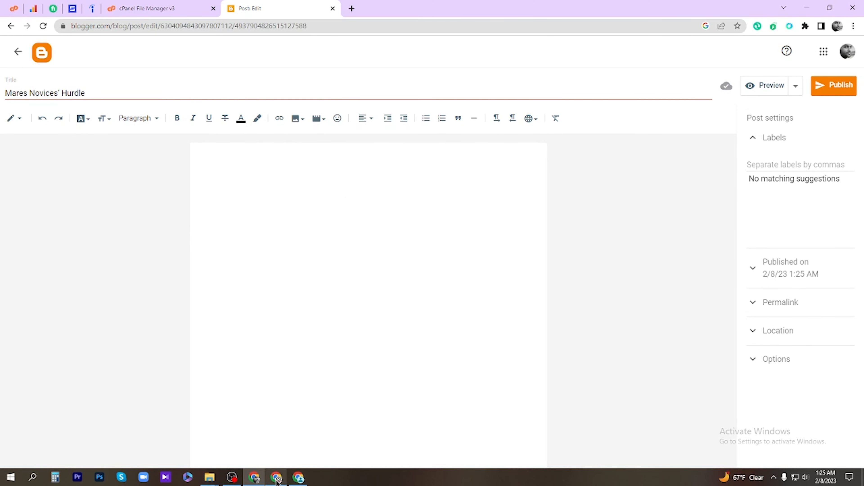
Switch to the Facebook event page, expand the full event description and select its text above the "Visit Now" line
left_click(254, 480)
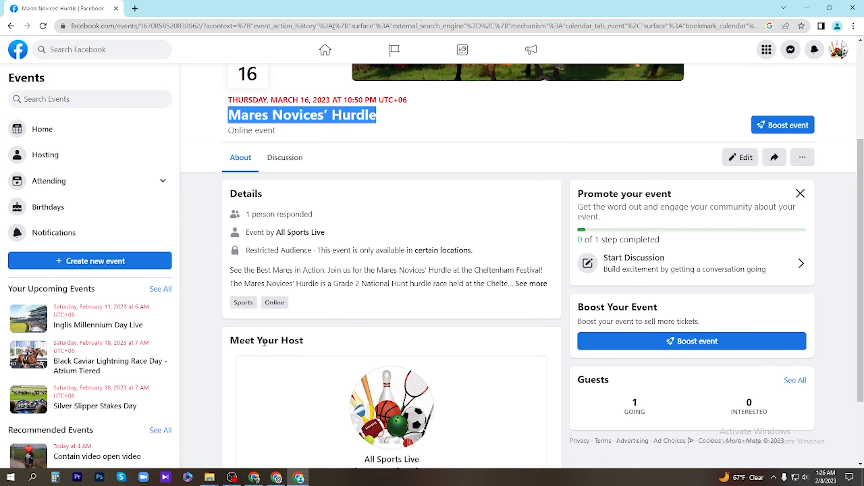
left_click(544, 285)
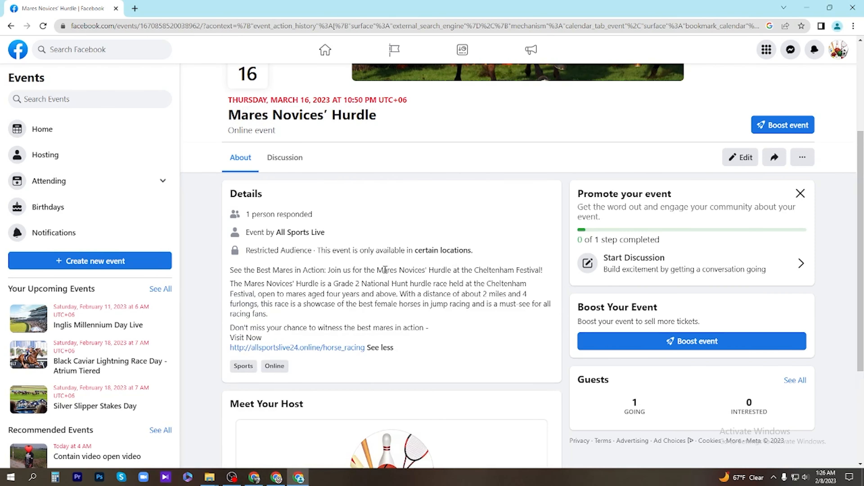
scroll(385, 269, "down", 3)
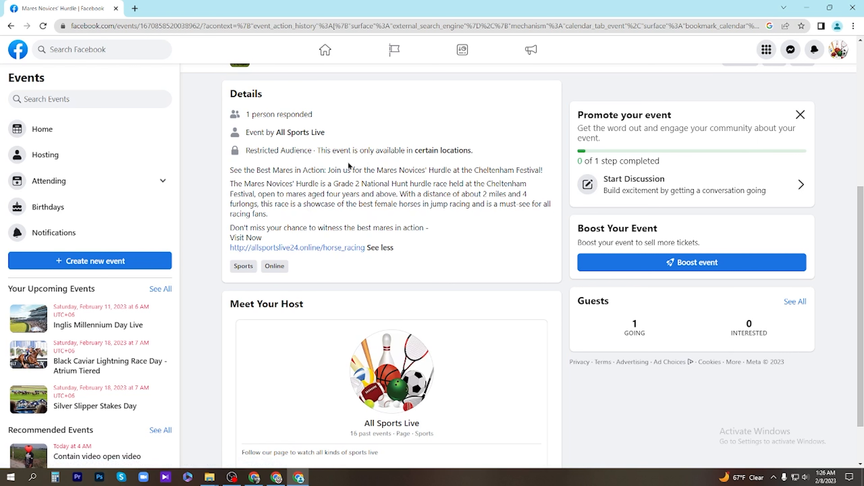
left_click_drag(224, 177, 433, 227)
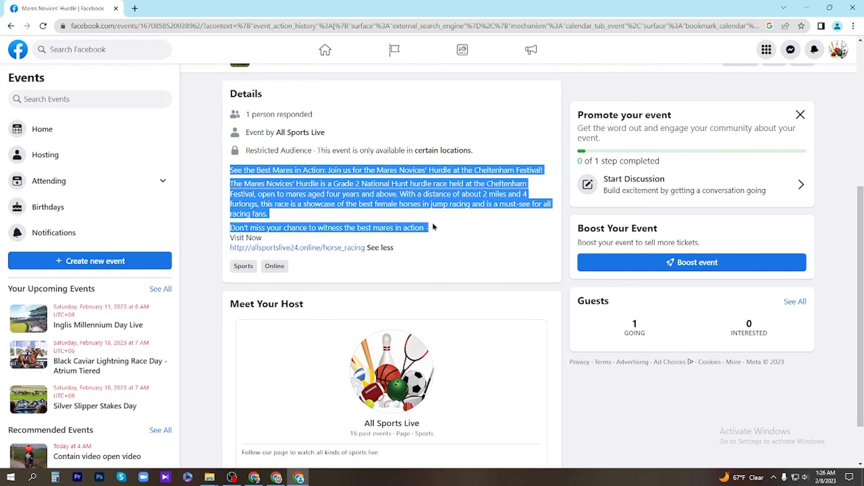
Copy the event title and ask ChatGPT "please write a content for our blog site topic "Mares Novices' Hurdle""
scroll(488, 243, "up", 8)
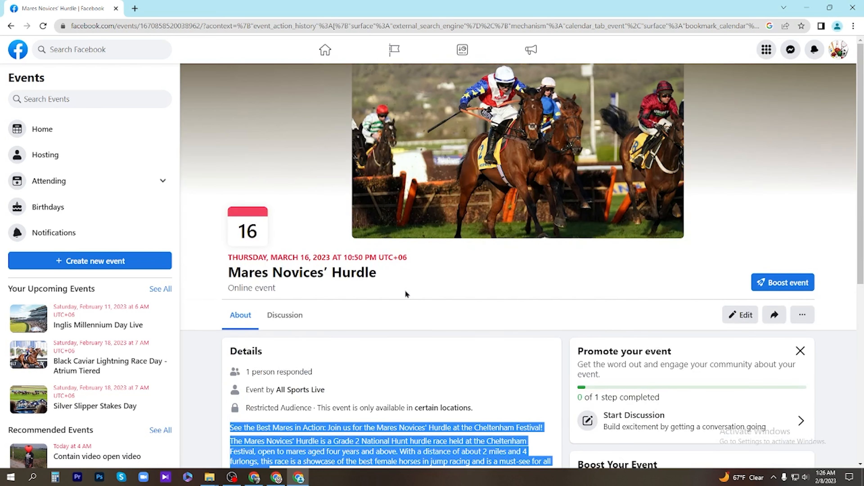
left_click_drag(399, 276, 168, 268)
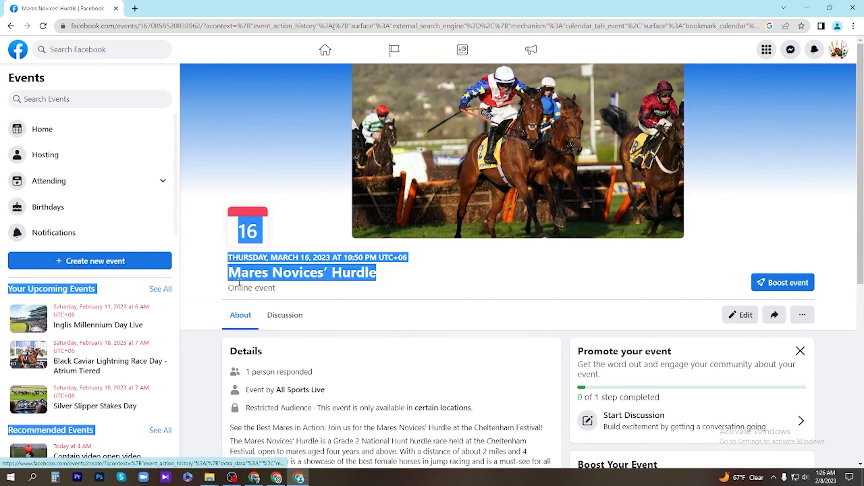
left_click_drag(377, 276, 220, 275)
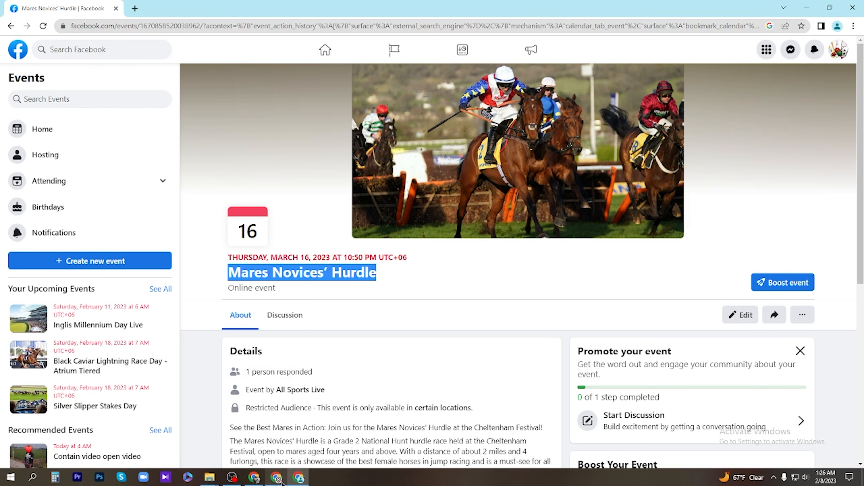
left_click(277, 477)
left_click(52, 5)
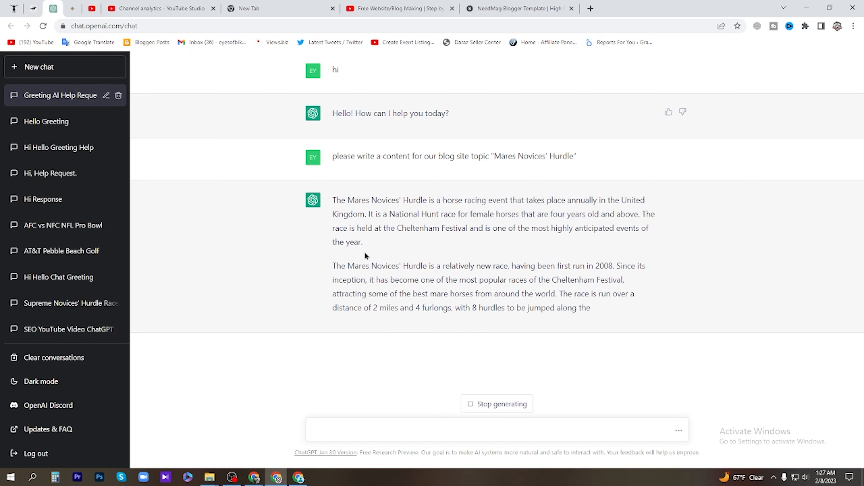
left_click(304, 480)
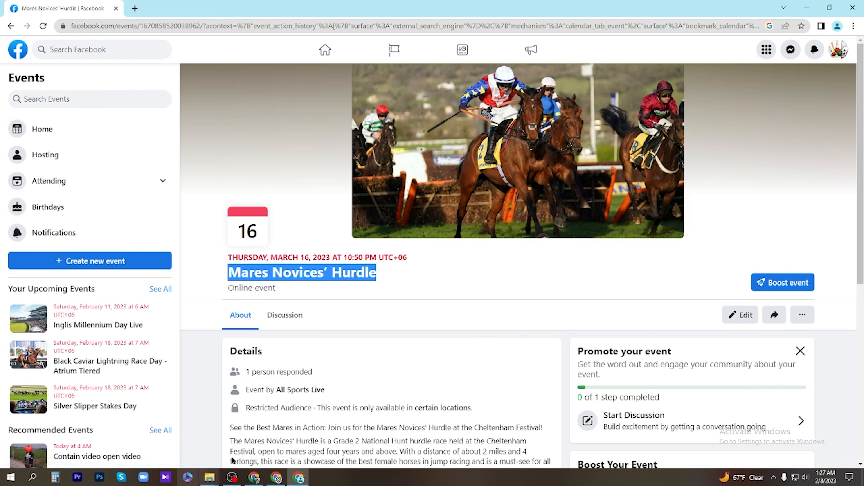
left_click(276, 478)
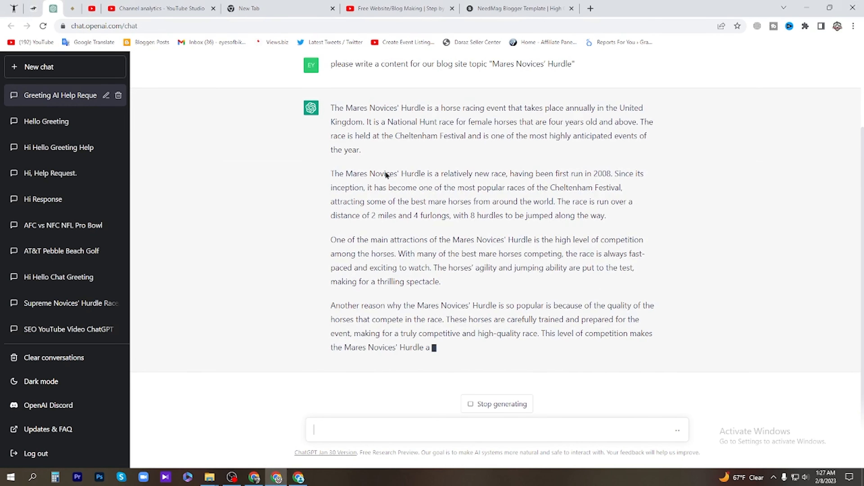
left_click(591, 9)
left_click(395, 207)
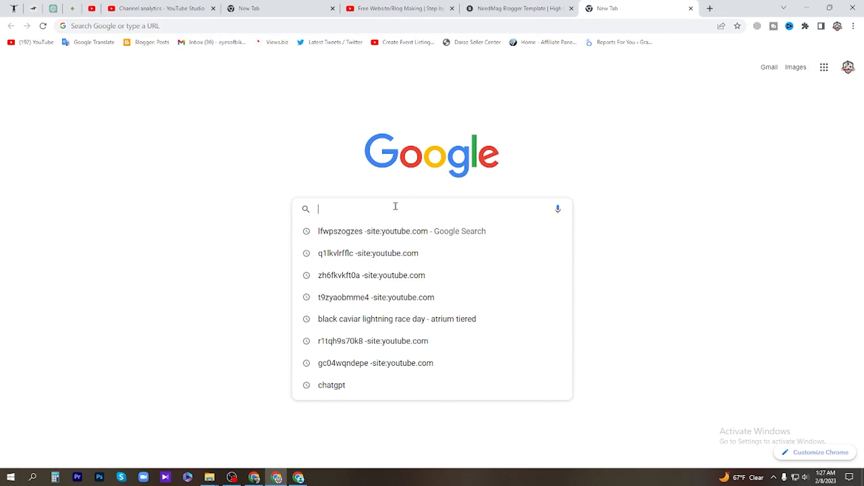
left_click(120, 261)
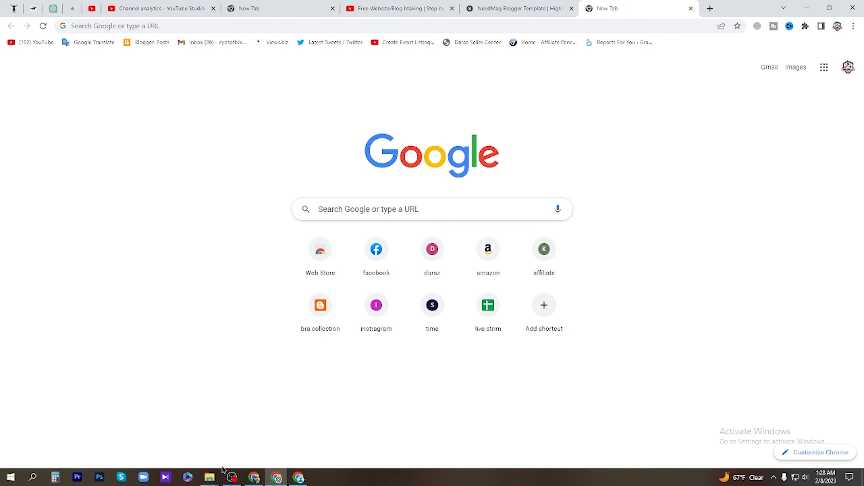
Switch to the Blogger browser window, open Pexels in a new tab and search for "horse racing" photos
left_click(254, 477)
left_click(352, 8)
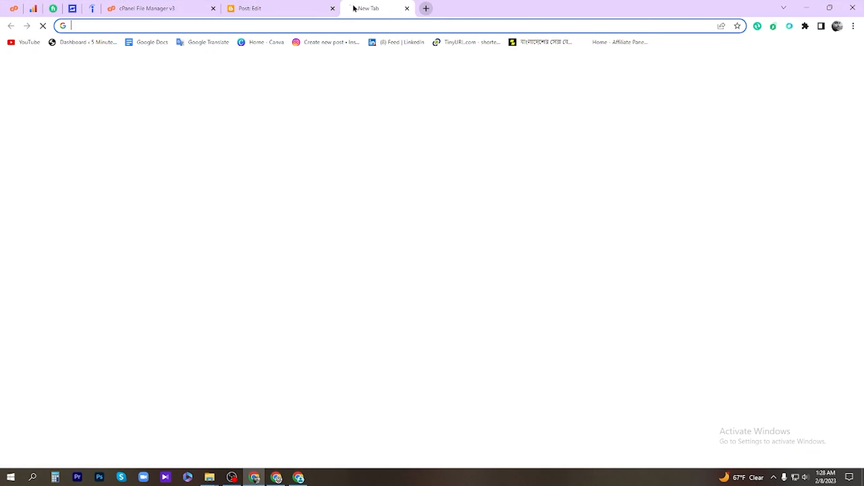
left_click(390, 208)
left_click(374, 253)
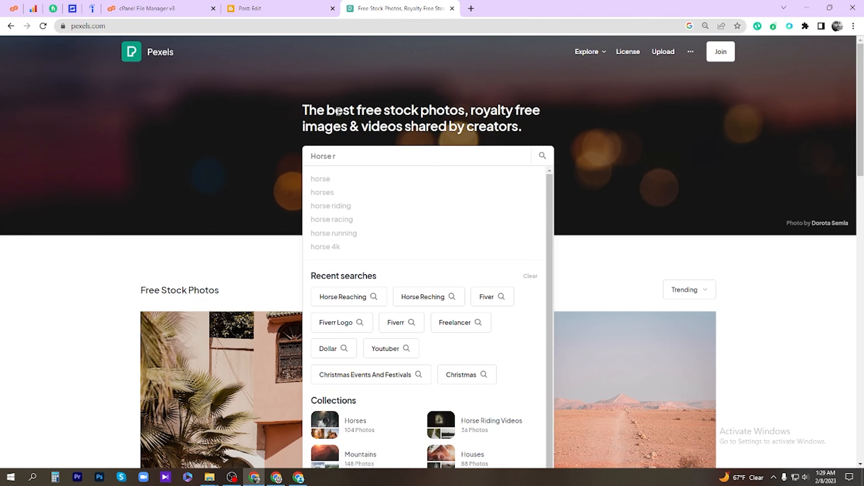
left_click(352, 225)
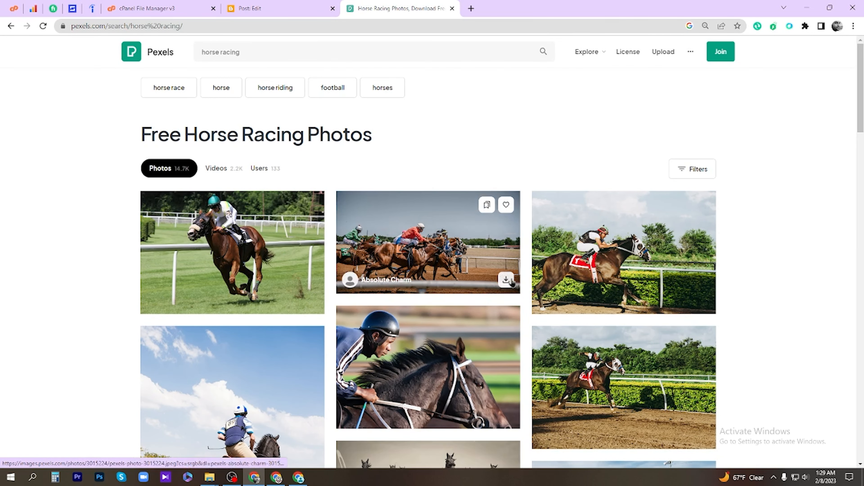
Download the photo of several jockeys racing together and the photo of the number 6 black horse before the odds board
left_click(506, 280)
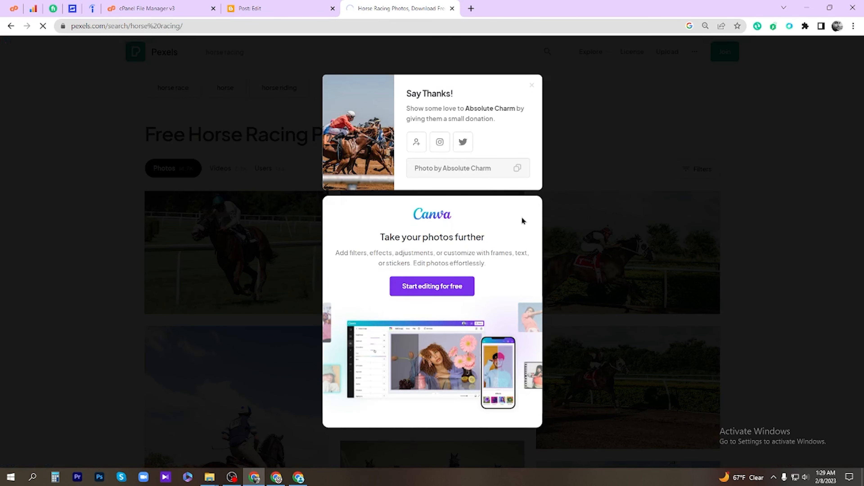
left_click(530, 82)
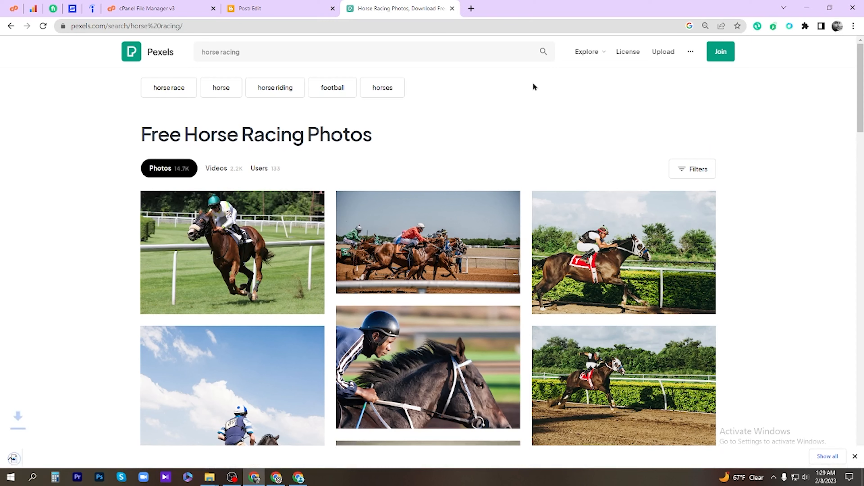
scroll(522, 243, "down", 5)
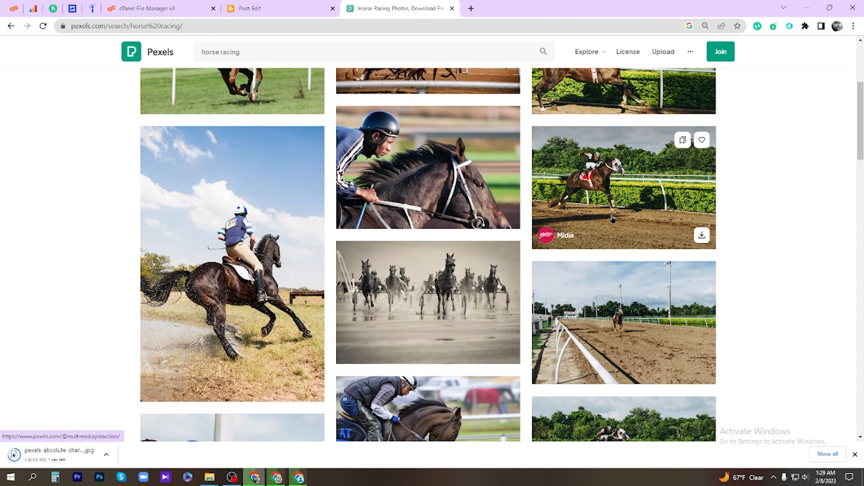
scroll(522, 240, "up", 3)
scroll(522, 240, "down", 6)
scroll(522, 240, "down", 8)
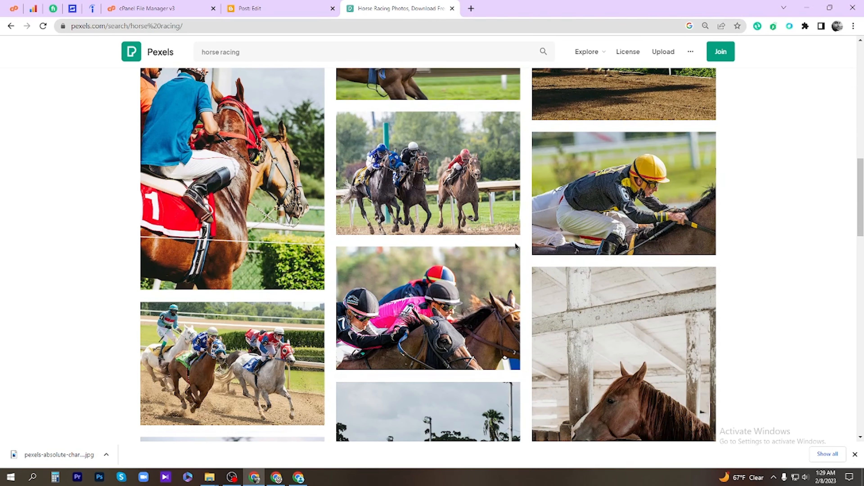
scroll(515, 243, "down", 10)
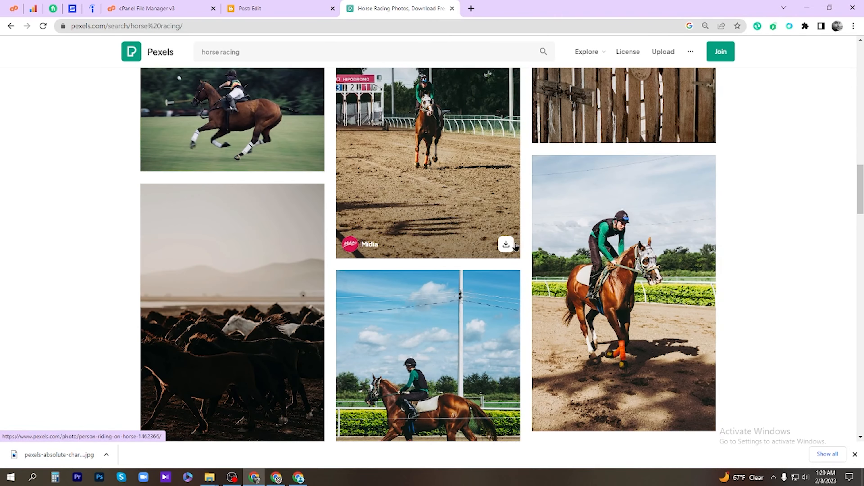
scroll(516, 246, "down", 5)
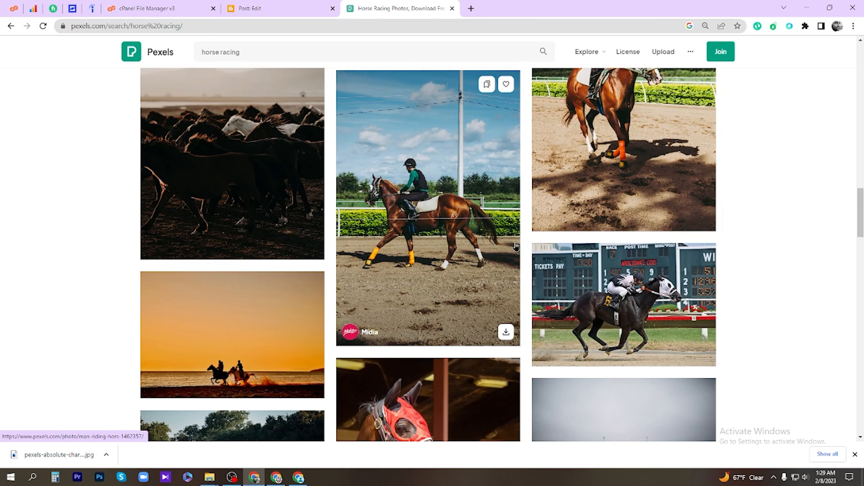
left_click(691, 355)
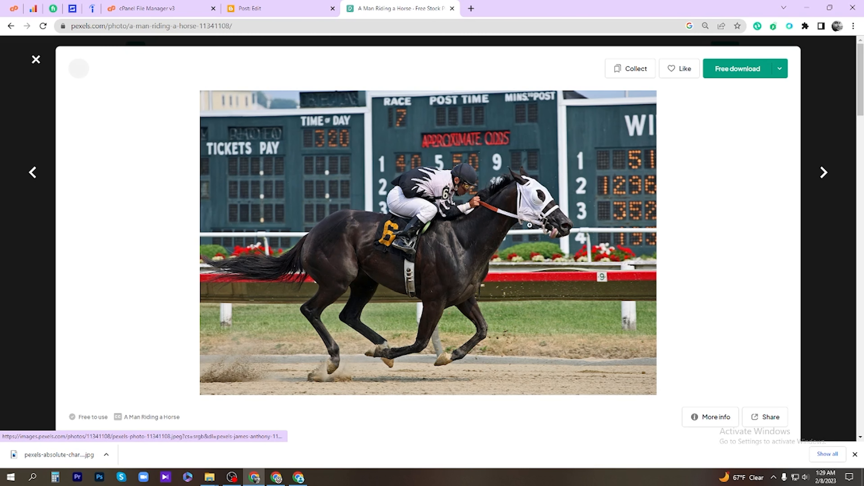
left_click(729, 73)
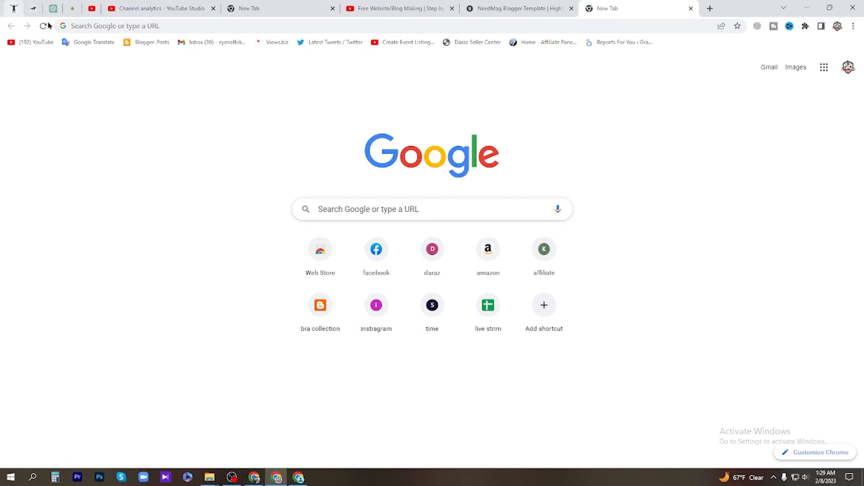
Switch to ChatGPT and copy the whole generated Mares Novices' Hurdle article, from its first paragraph through the conclusion
left_click(53, 8)
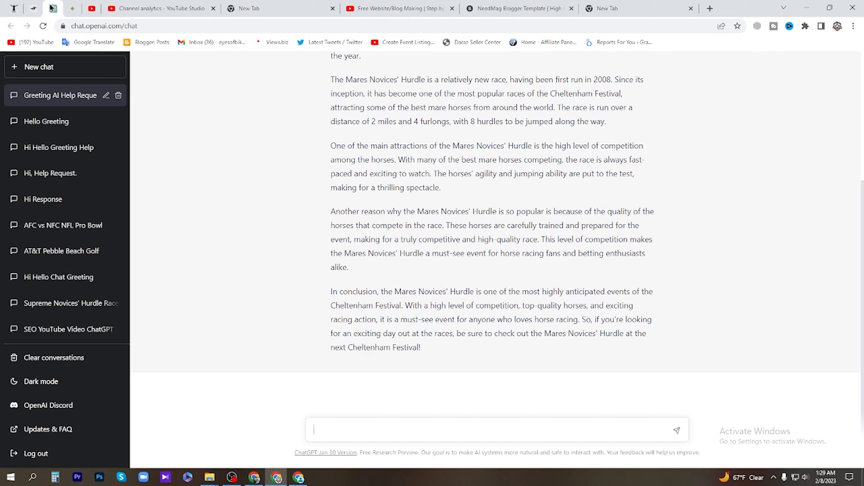
scroll(480, 356, "up", 5)
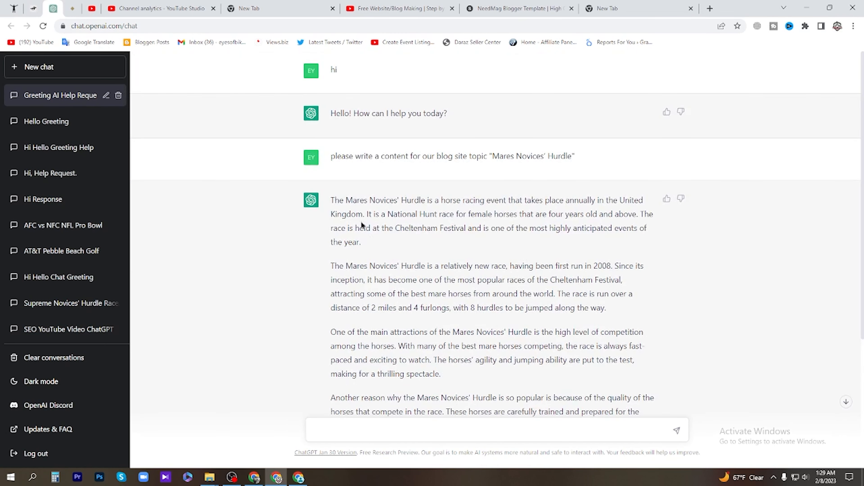
left_click_drag(330, 197, 594, 363)
scroll(596, 365, "down", 5)
mouse_move(428, 357)
left_mouse_down()
mouse_move(422, 339)
mouse_move(430, 349)
left_mouse_up()
right_click(435, 247)
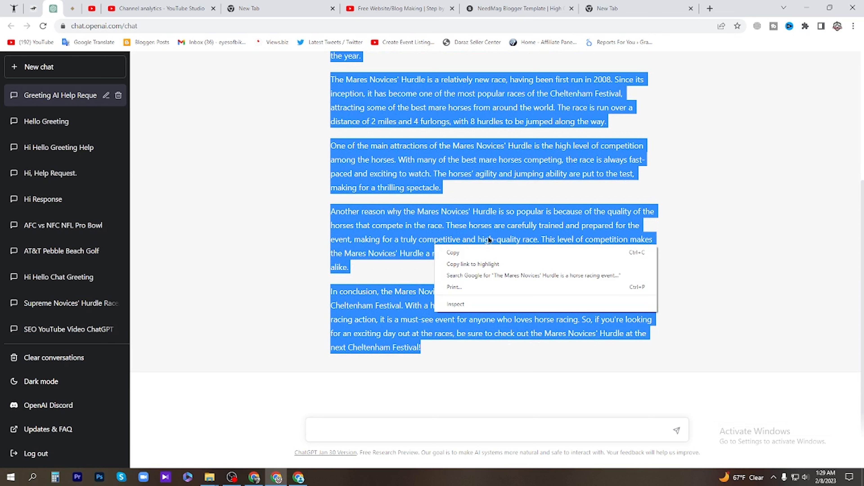
left_click(470, 253)
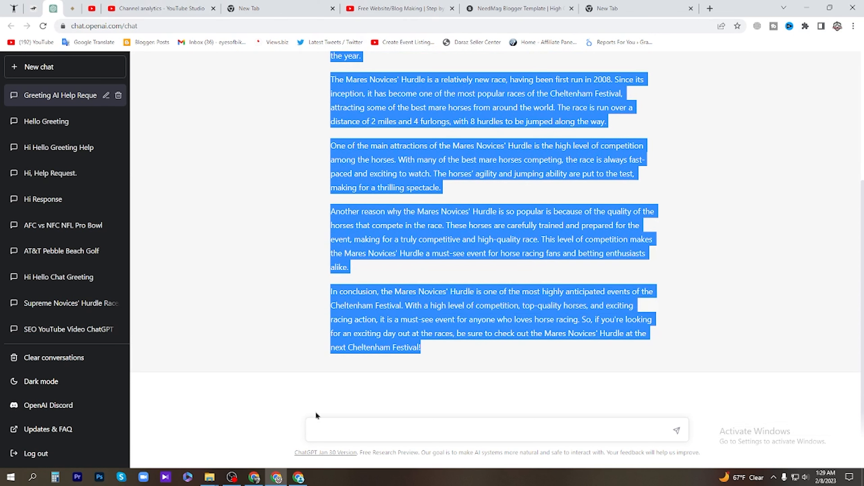
Switch to the Blogger browser window and bring up the Mares Novices' Hurdle post editor
left_click(300, 477)
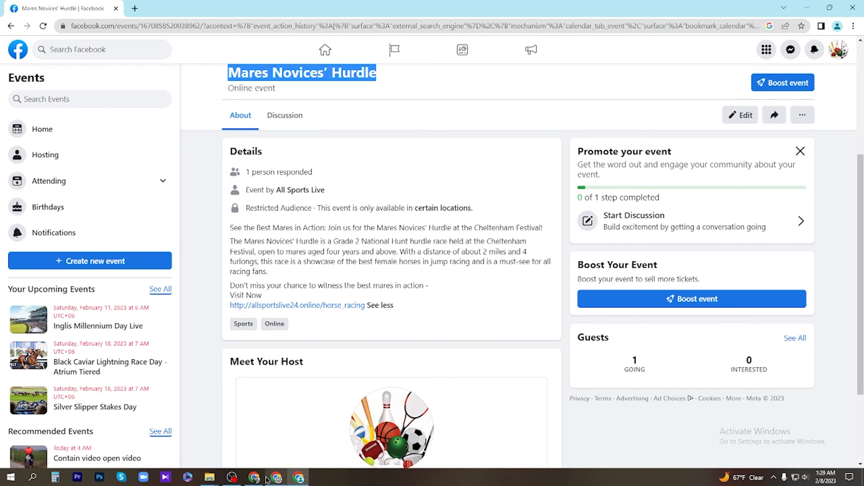
left_click(254, 477)
left_click(281, 5)
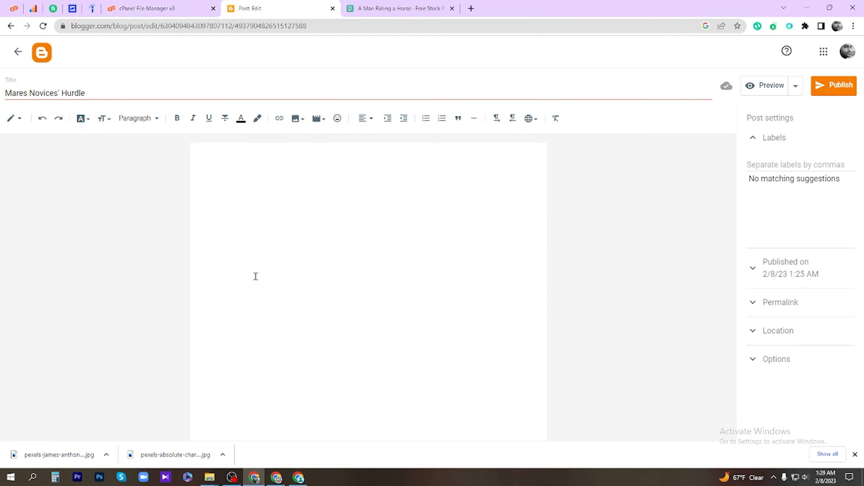
right_click(362, 192)
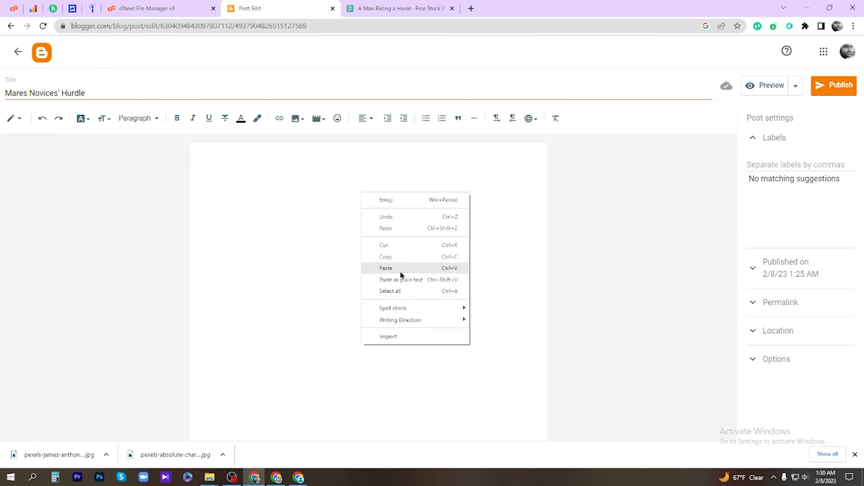
left_click(473, 8)
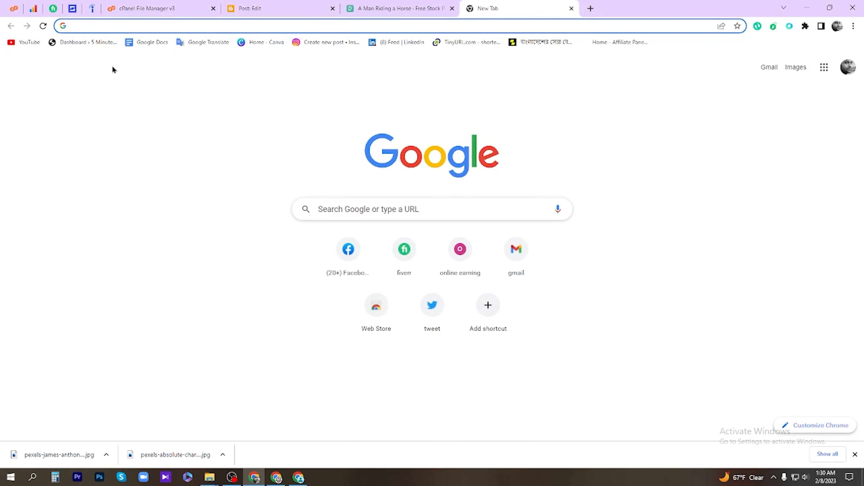
left_click(156, 44)
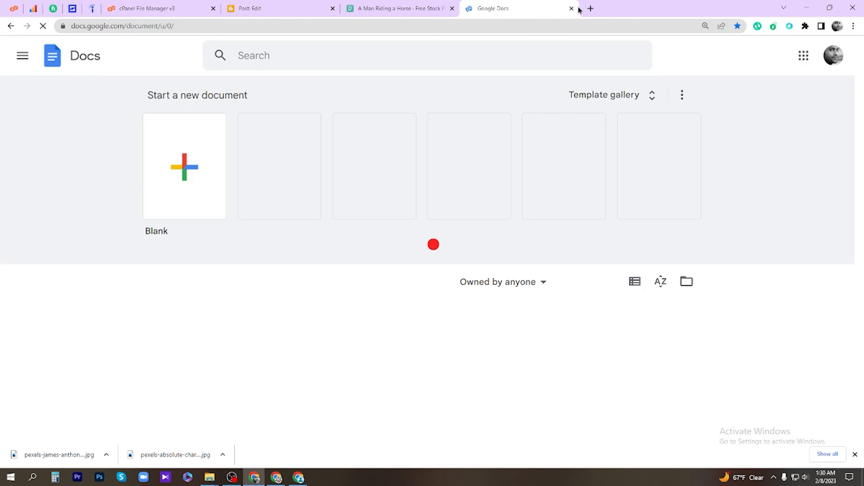
left_click(572, 8)
Open Google Translate in a new tab, paste the copied article as source text and copy the whole English text from there
left_click(471, 8)
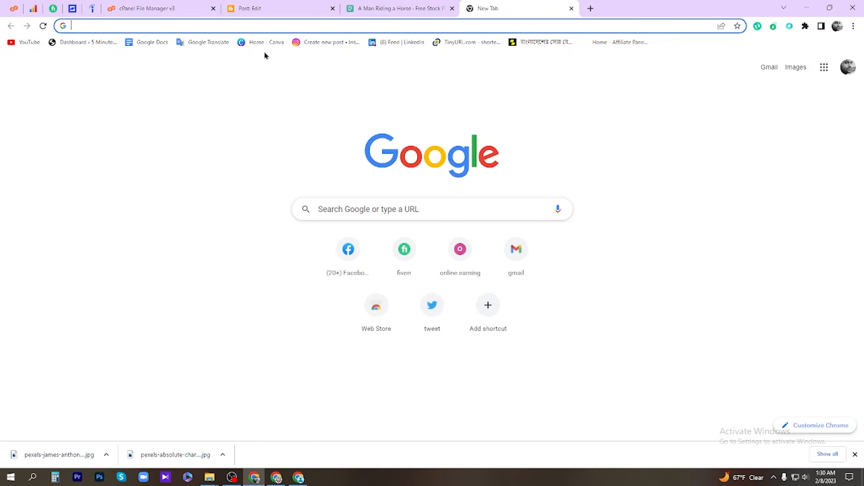
left_click(202, 43)
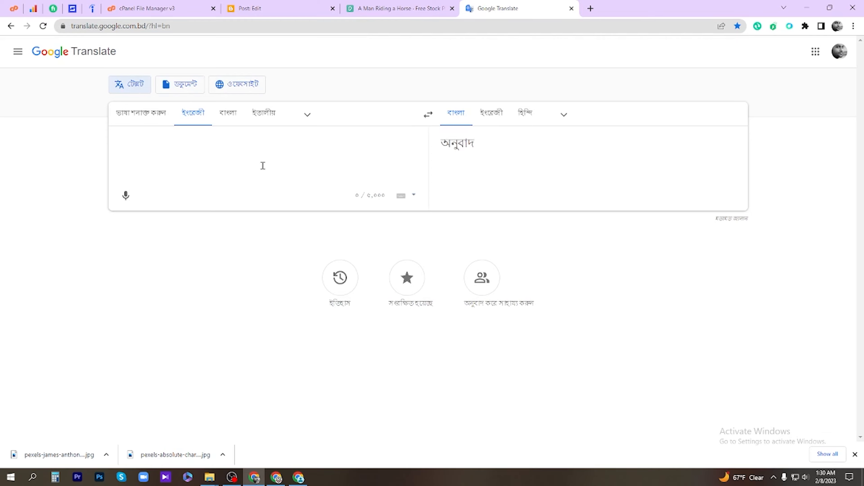
right_click(262, 138)
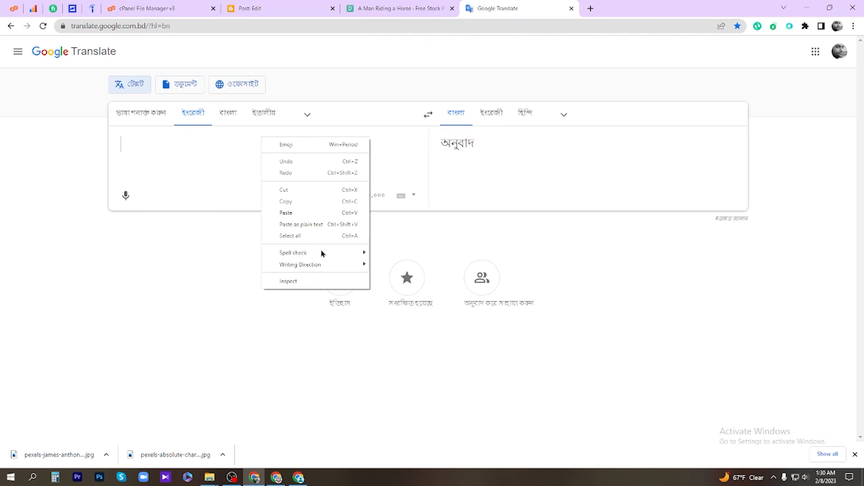
left_click(306, 213)
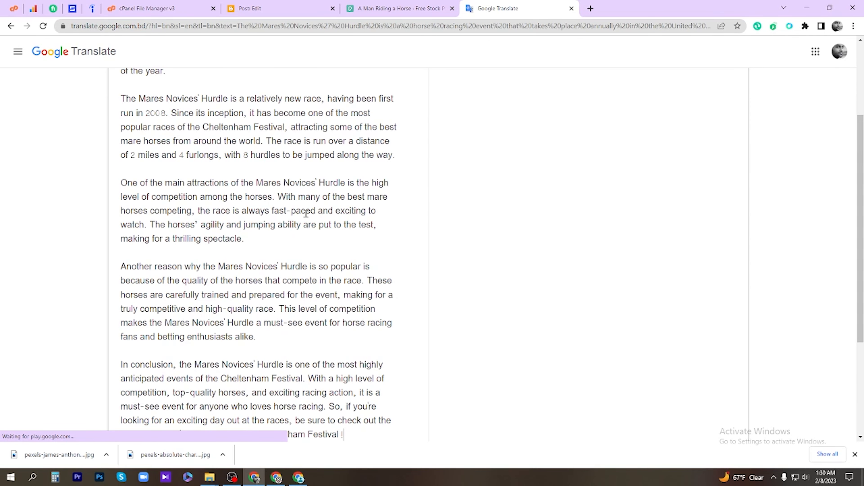
scroll(304, 213, "down", 7)
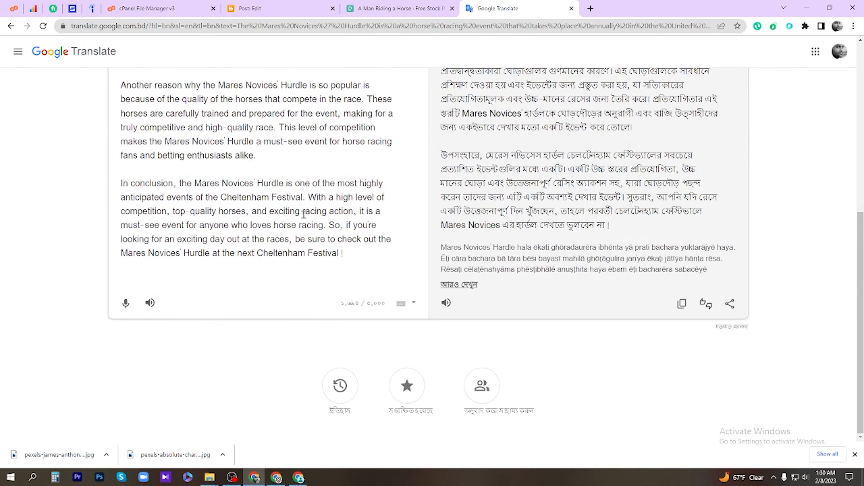
key("ctrl+a")
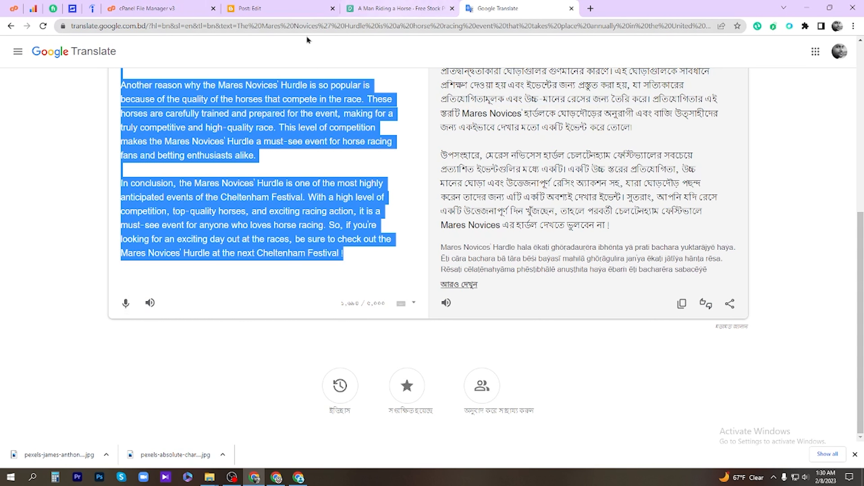
Paste the article into the body of the Blogger post and insert three line breaks above its first paragraph
left_click(242, 6)
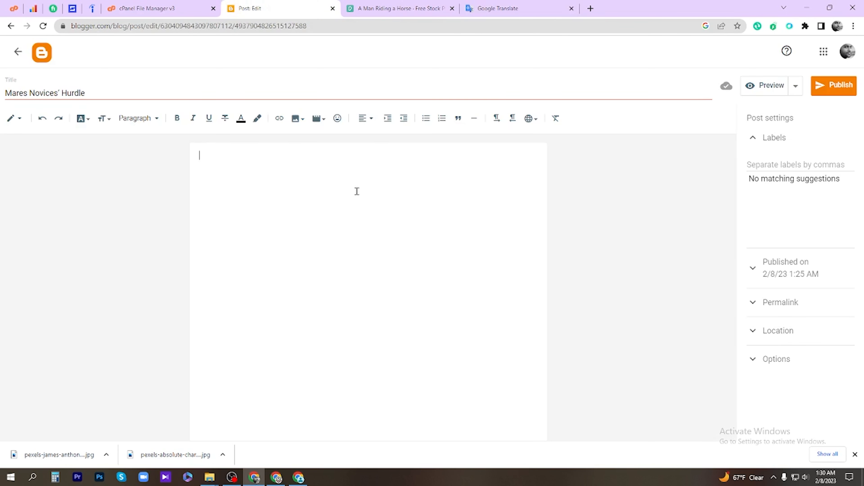
key("ctrl+v")
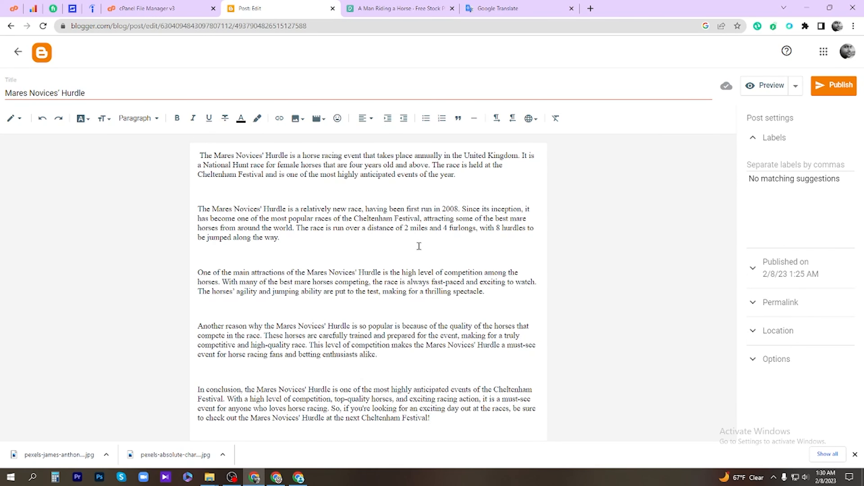
left_click(200, 155)
key("Return")
key("Return")
key("Return")
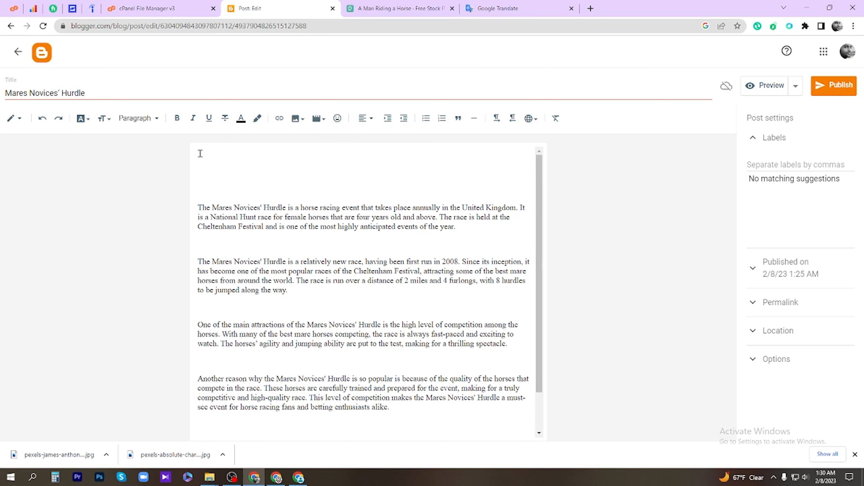
left_click(340, 165)
left_click(152, 119)
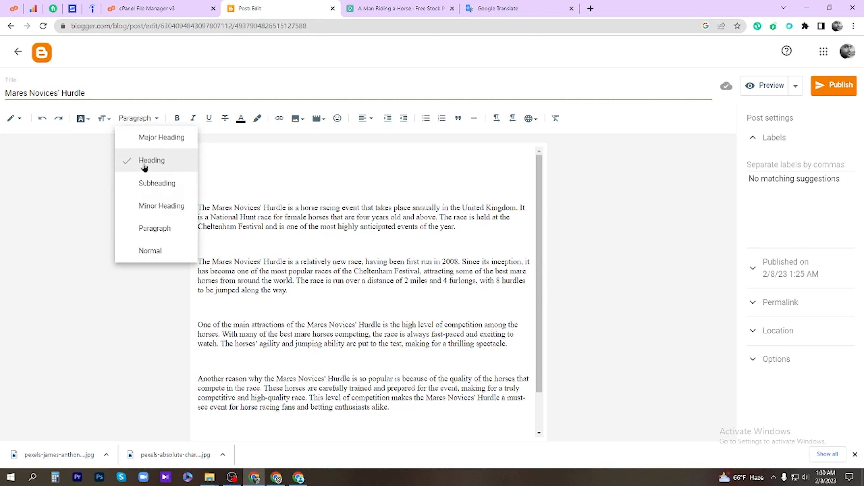
left_click(391, 167)
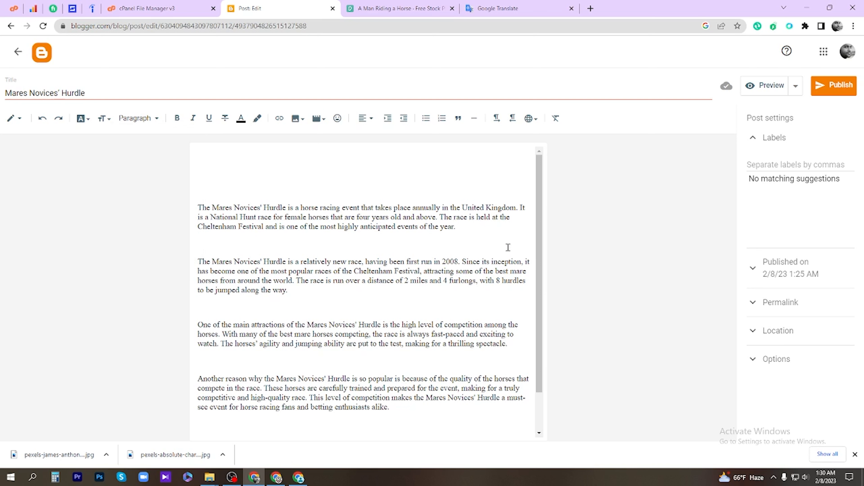
left_click(296, 118)
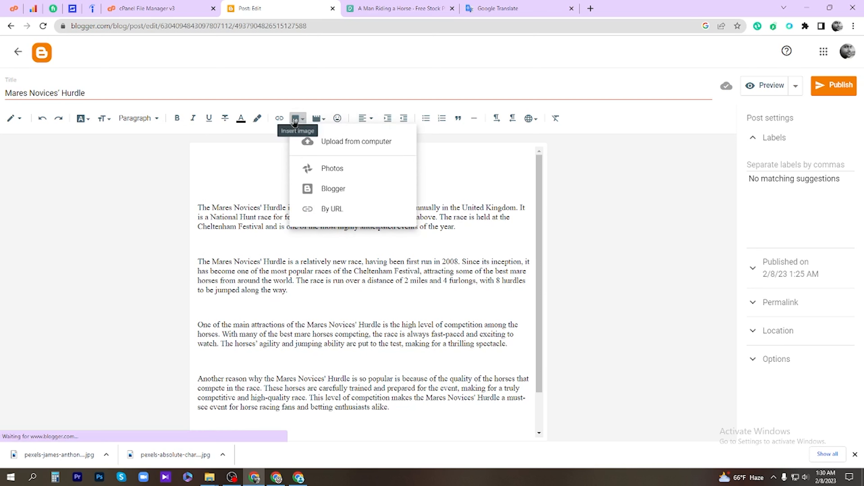
left_click(238, 147)
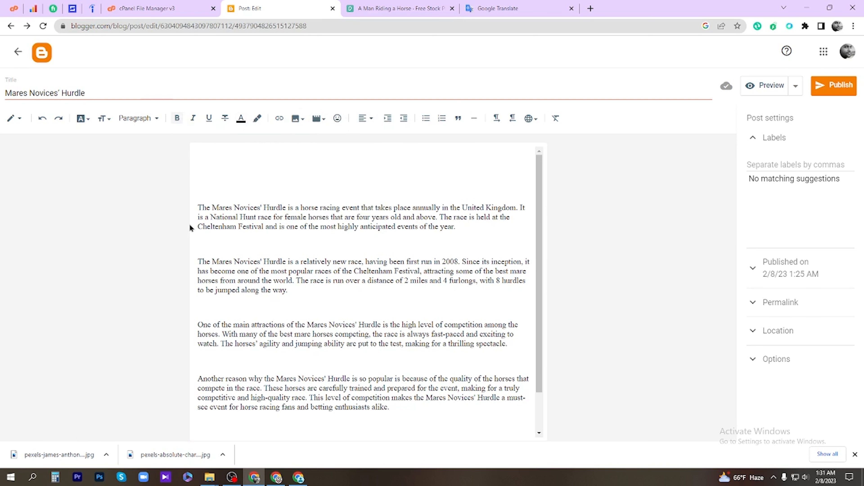
left_click_drag(198, 207, 231, 209)
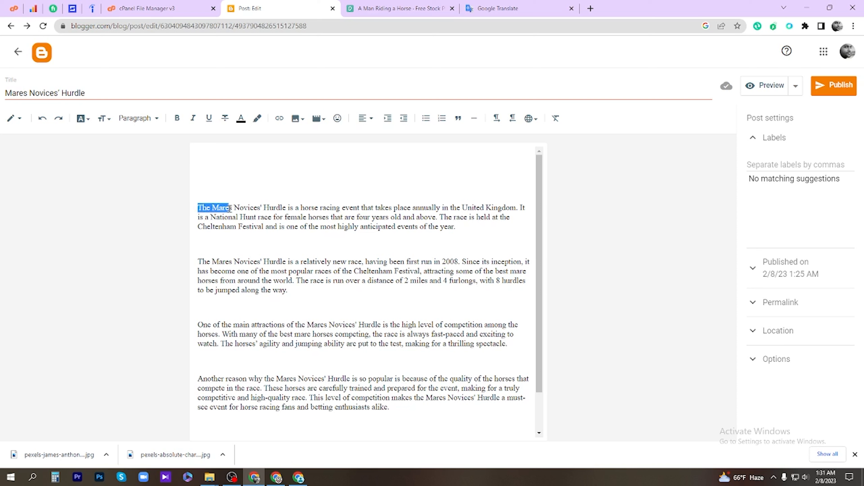
left_click(274, 244)
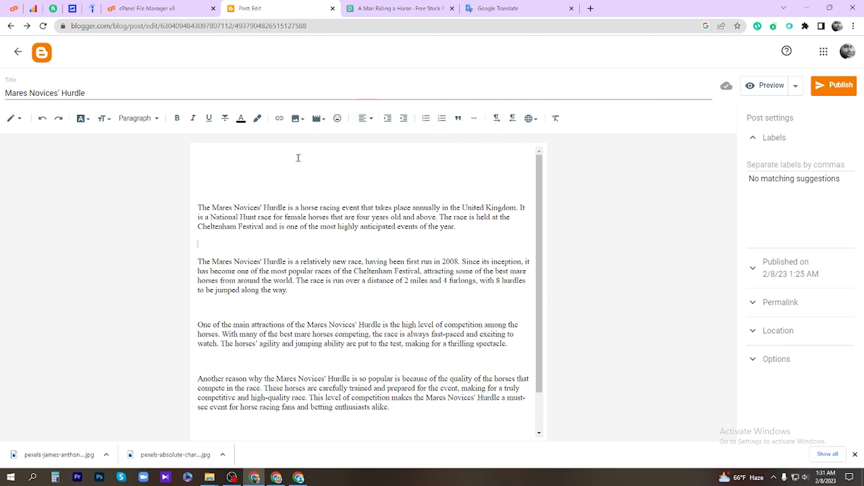
Upload the number 6 black horse photo from the Downloads folder and insert it above the article's first paragraph
left_click(296, 118)
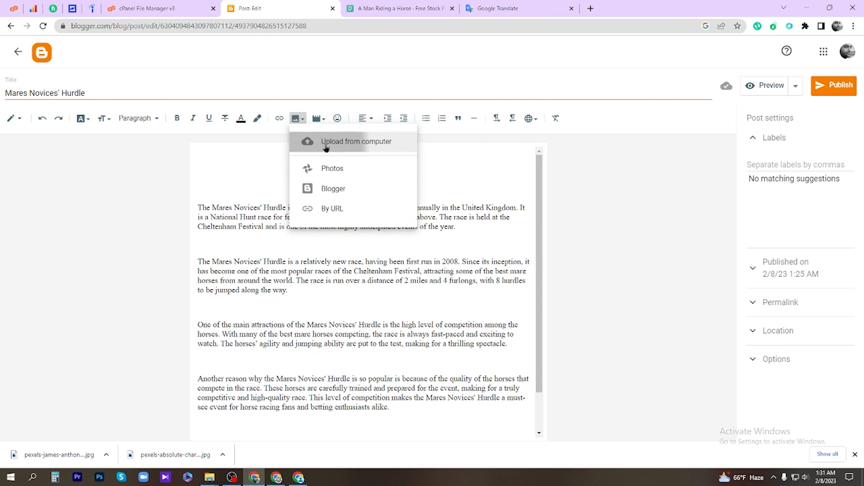
left_click(326, 146)
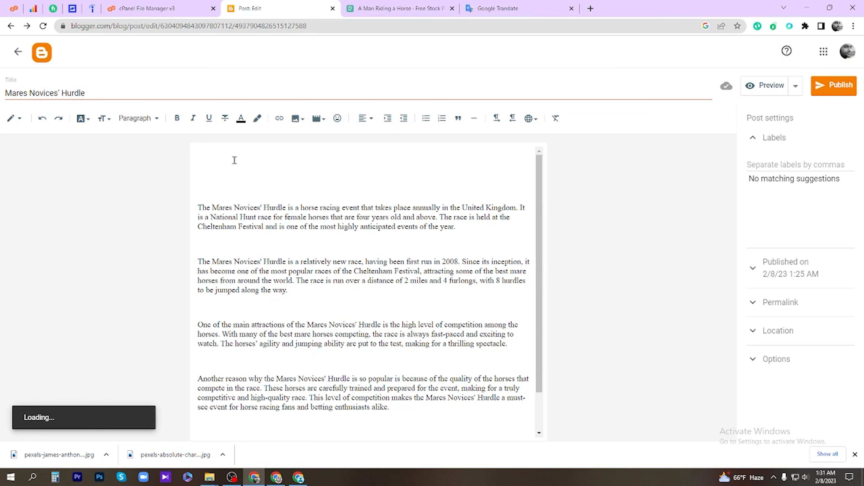
left_click(203, 141)
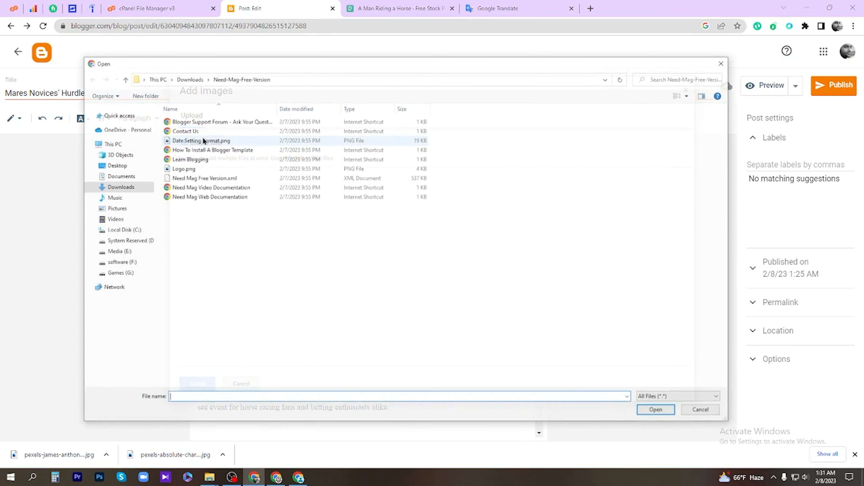
left_click(114, 187)
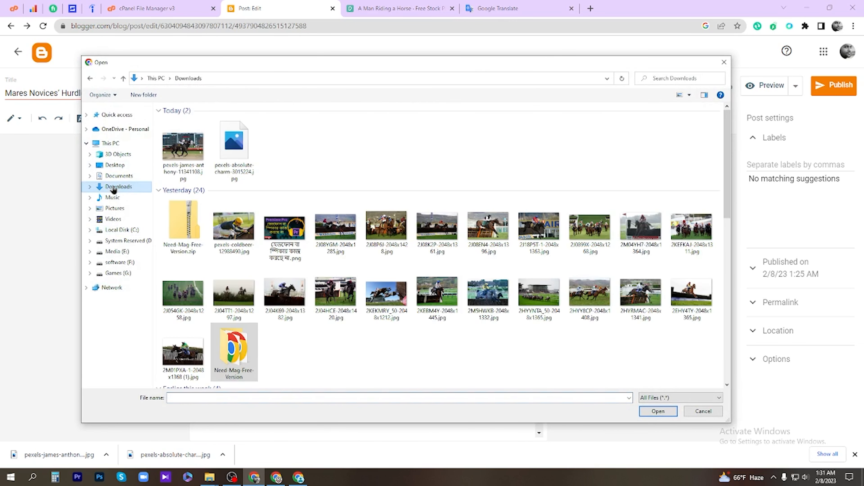
left_click(182, 156)
left_click(658, 411)
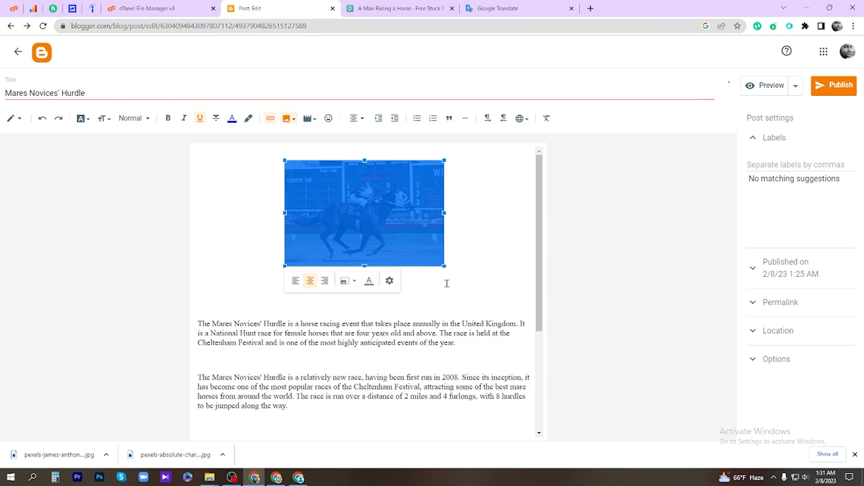
Enlarge the horse photo freehand in the post
left_click_drag(443, 268, 477, 295)
left_click(379, 329)
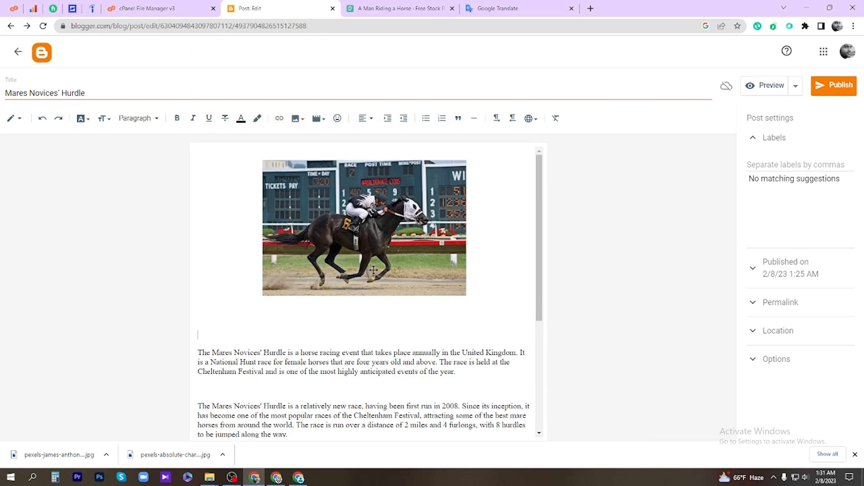
right_click(369, 247)
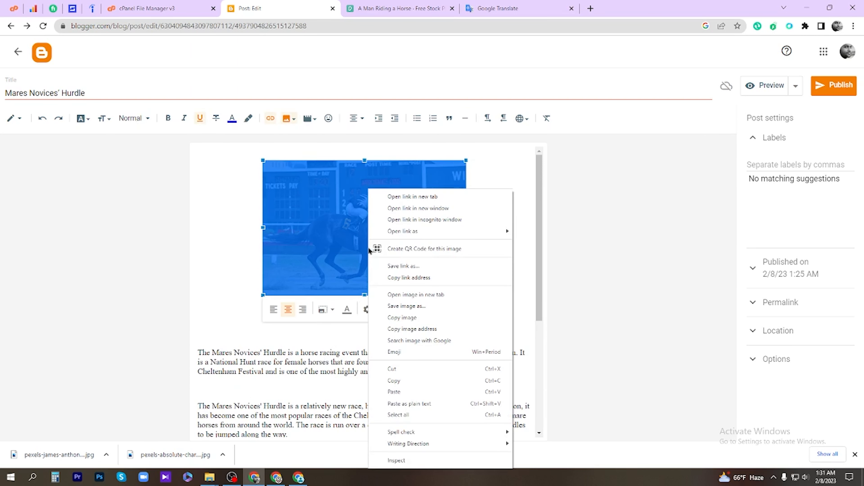
left_click(212, 266)
Try the Medium and Small size presets on the horse photo and finish with Medium
left_click(403, 251)
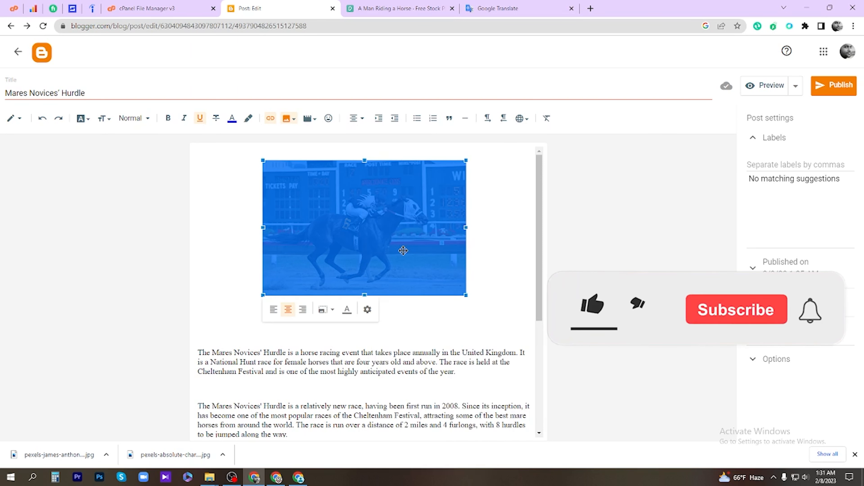
left_click(329, 310)
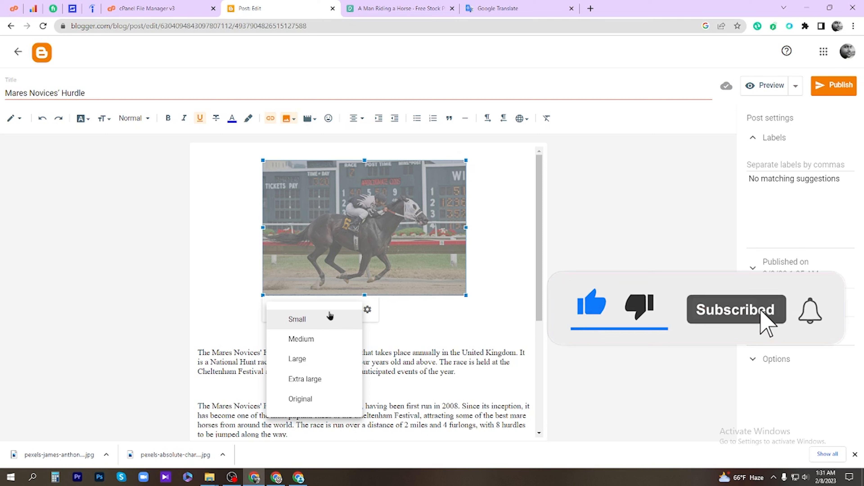
left_click(313, 347)
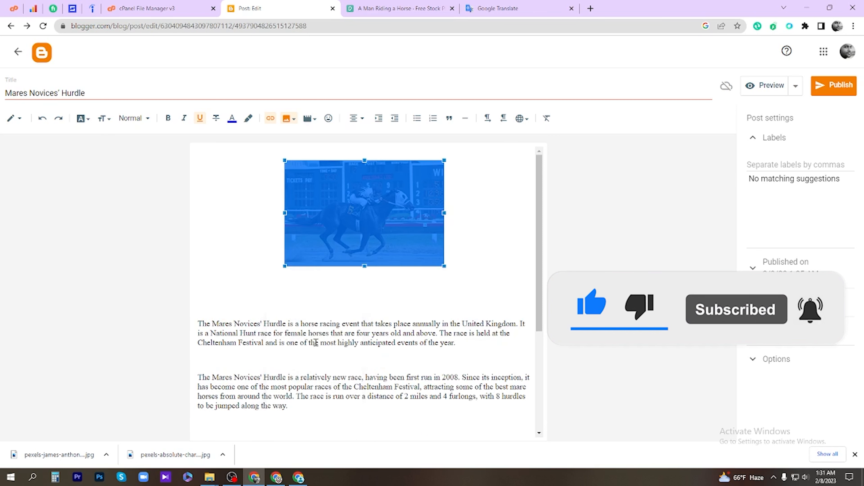
left_click(350, 289)
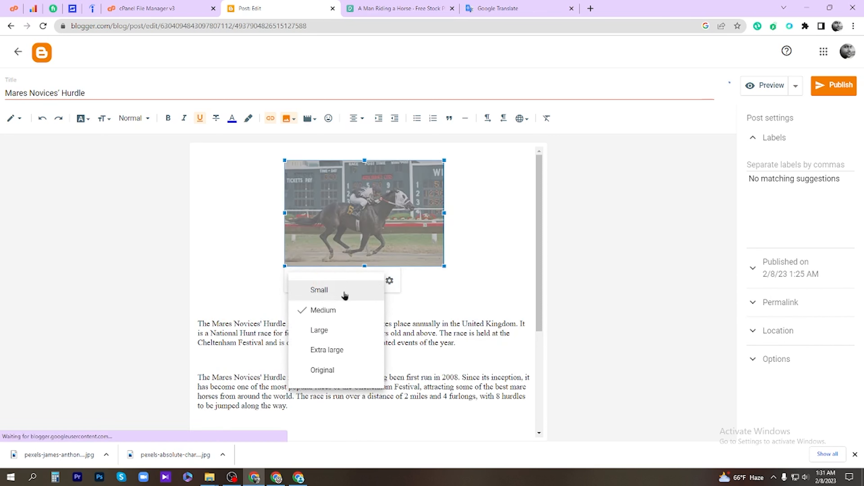
left_click(344, 291)
left_click(381, 239)
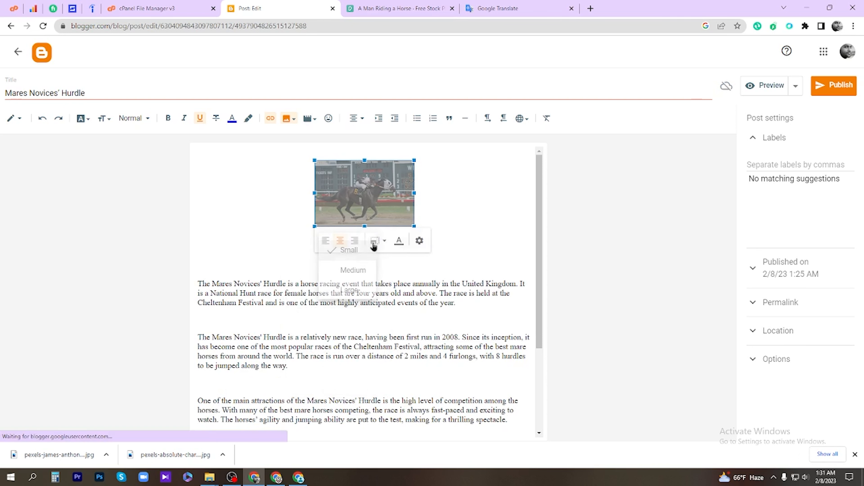
left_click(354, 270)
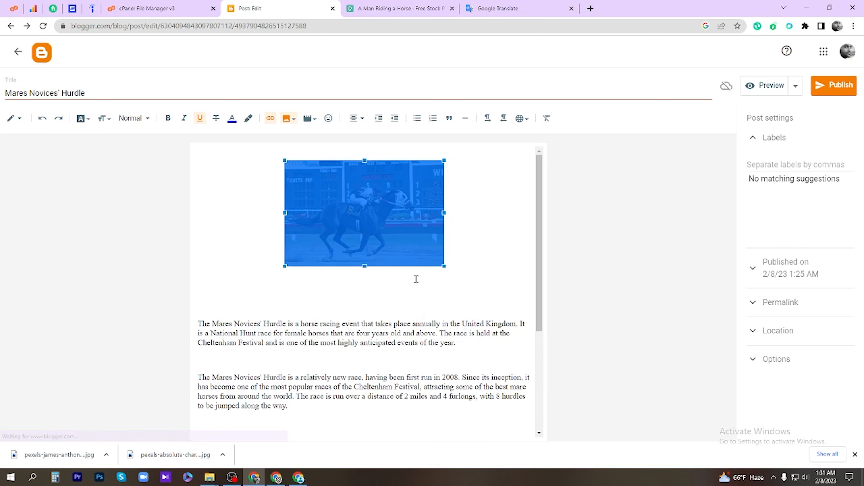
Try adding a caption to the number 6 horse photo and remove the caption again
left_click(404, 236)
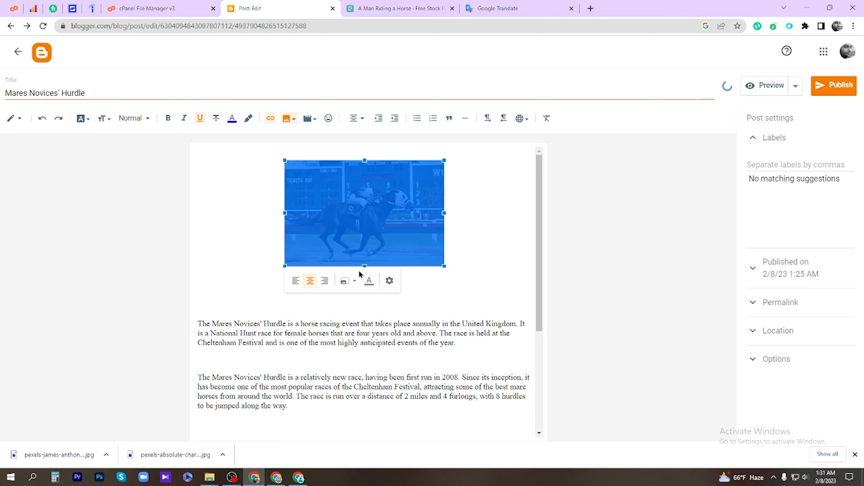
left_click(376, 287)
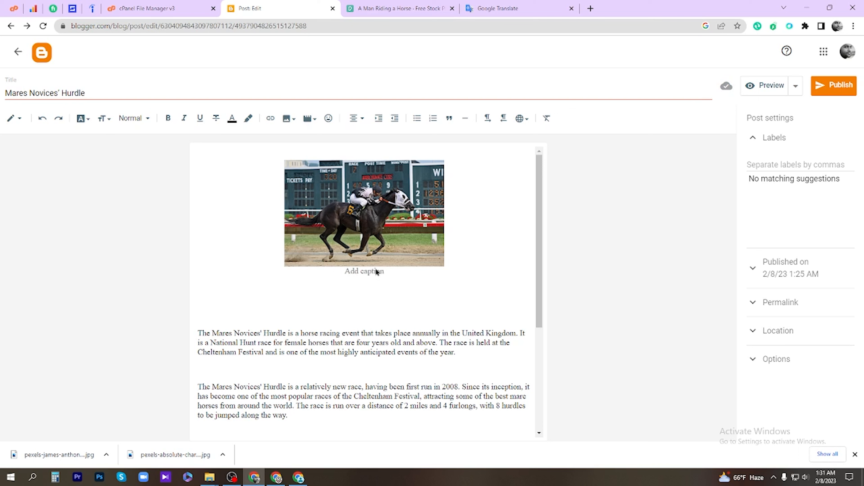
right_click(377, 247)
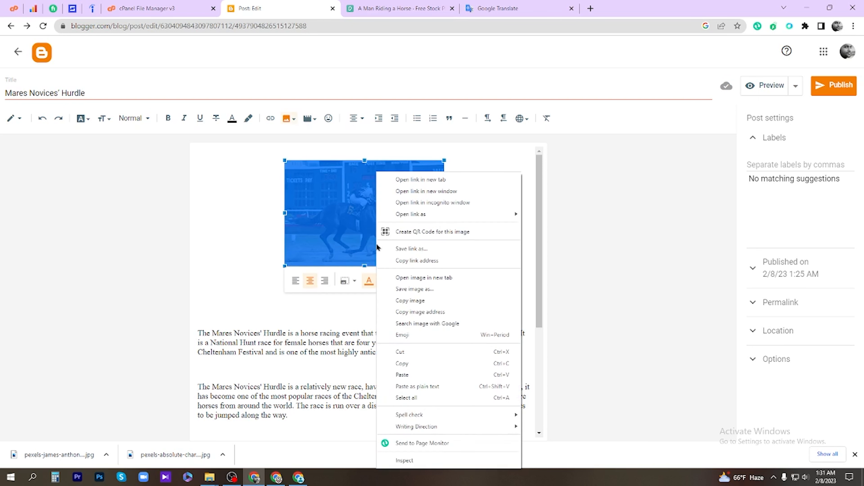
left_click(331, 254)
left_click(369, 281)
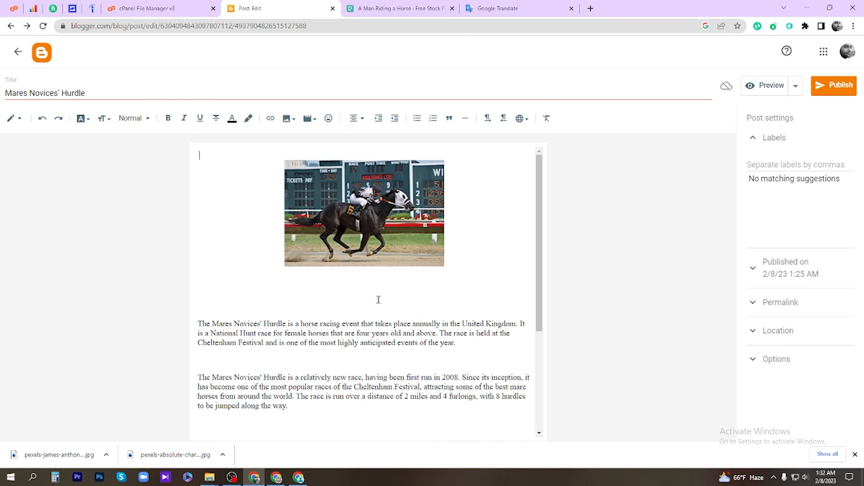
Inspect the alt text, title text and size options in the horse photo's image settings, and cancel without editing
left_click(423, 248)
left_click(391, 283)
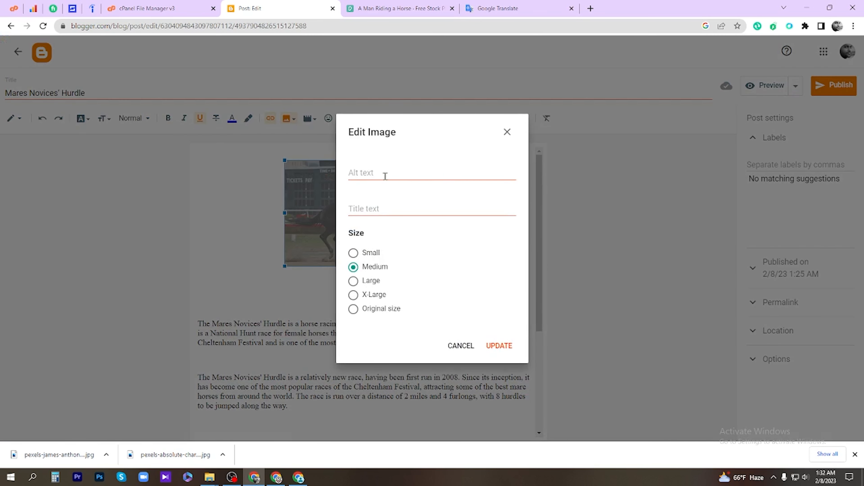
left_click(393, 175)
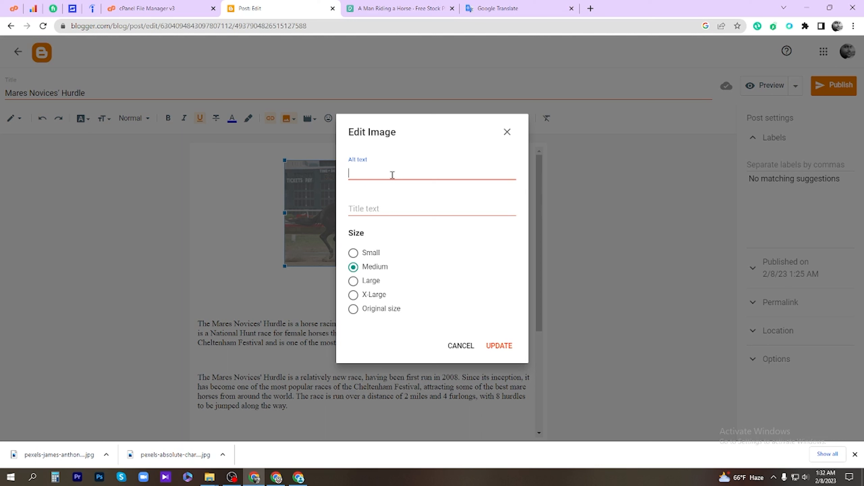
left_click(377, 210)
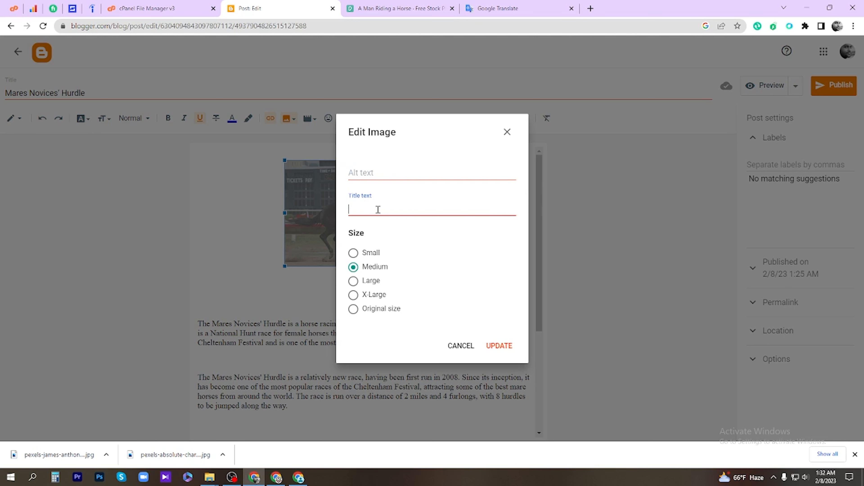
left_click(471, 346)
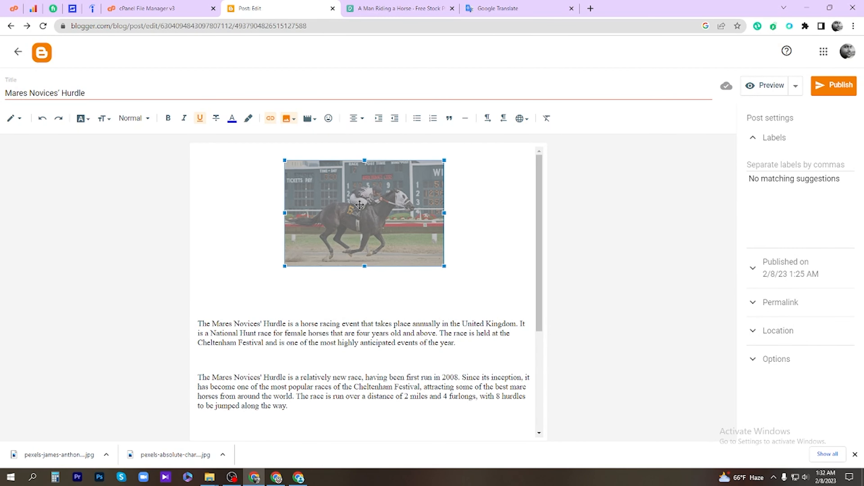
Remove the extra blank lines between the horse photo and the article's first paragraph
left_click(382, 301)
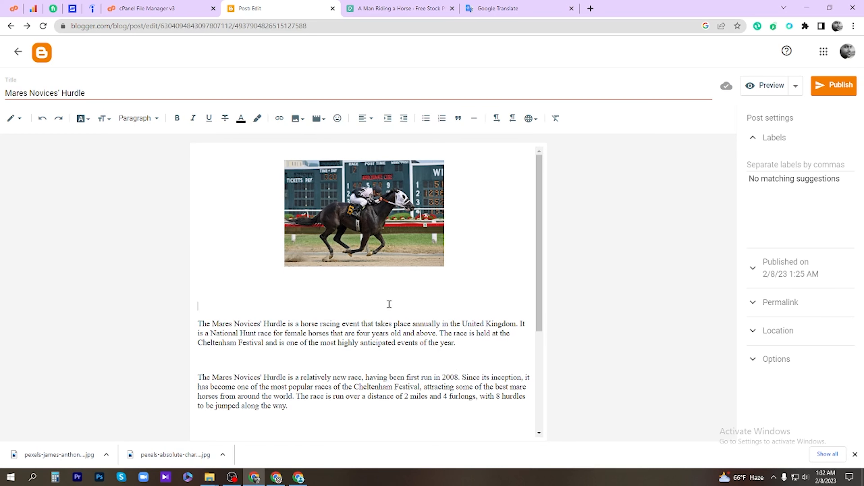
key("BackSpace")
key("BackSpace")
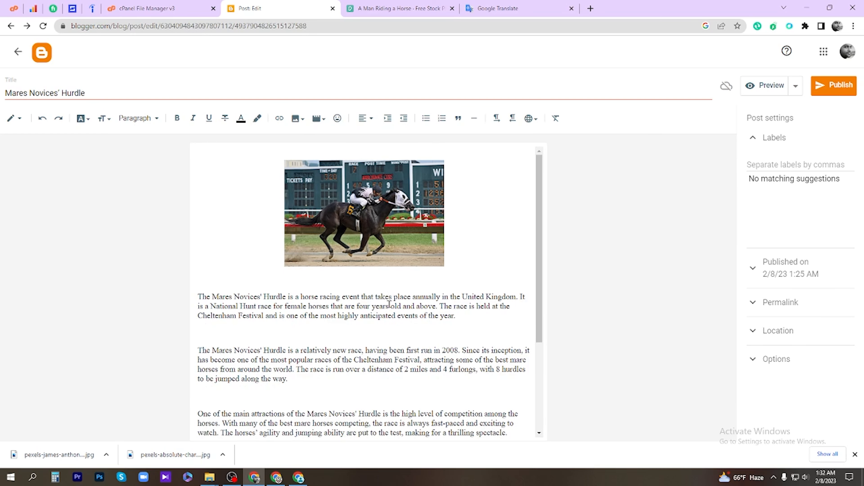
Upload pexels-absolute-charm-3015224.jpg from the Downloads folder and insert it below the article's third paragraph
scroll(389, 304, "down", 4)
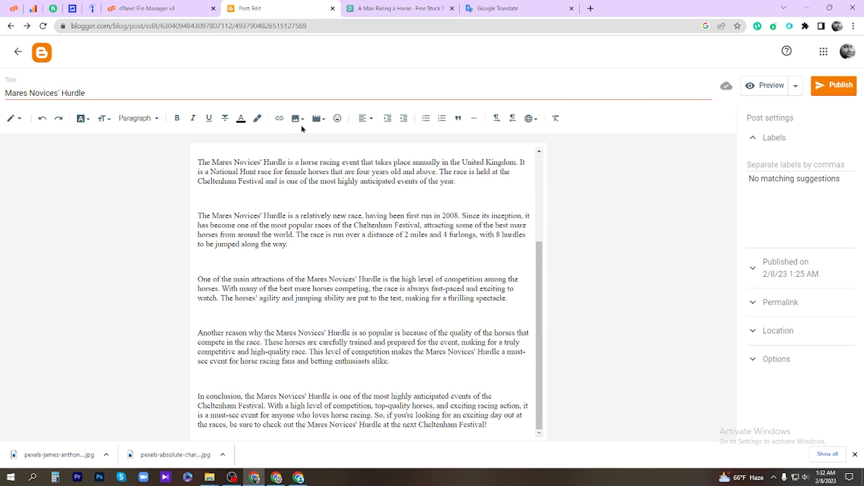
left_click(297, 119)
left_click(312, 143)
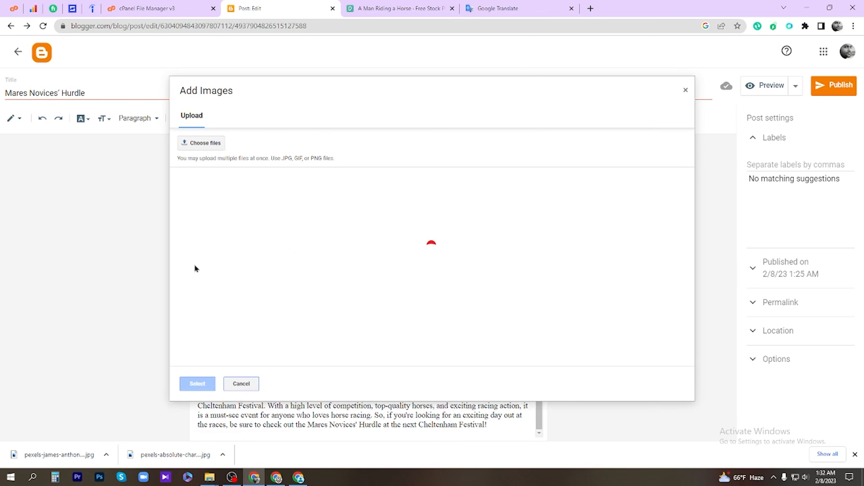
left_click(189, 143)
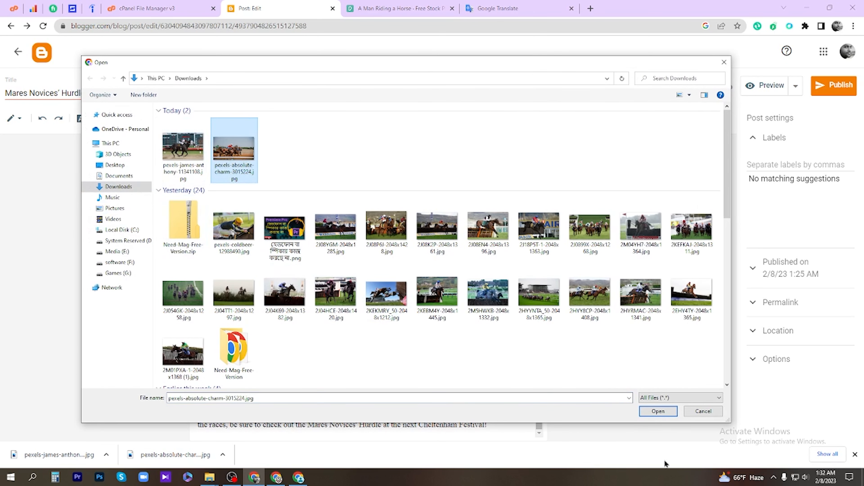
left_click(654, 414)
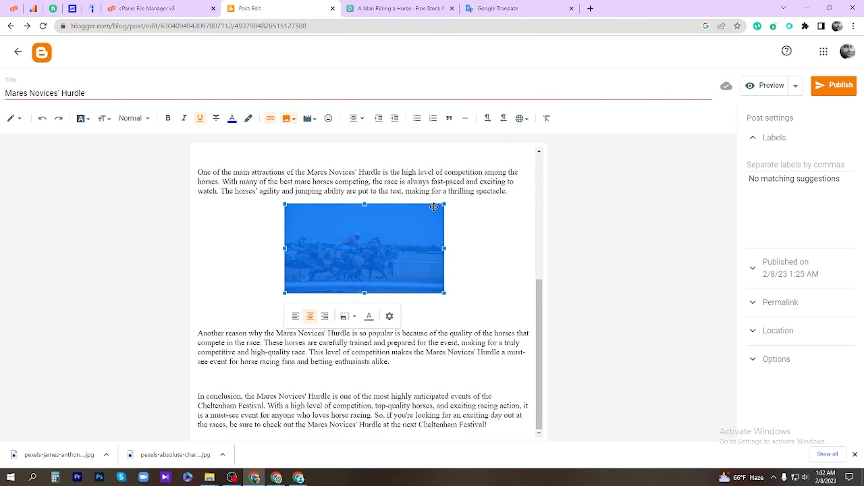
Add a blank line between the third paragraph and the group racing photo, and check the layout of the whole post
left_click(520, 194)
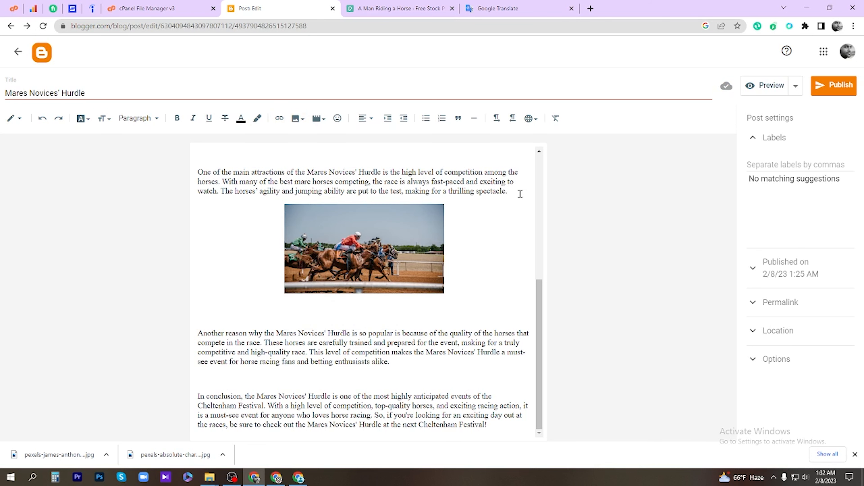
key("Return")
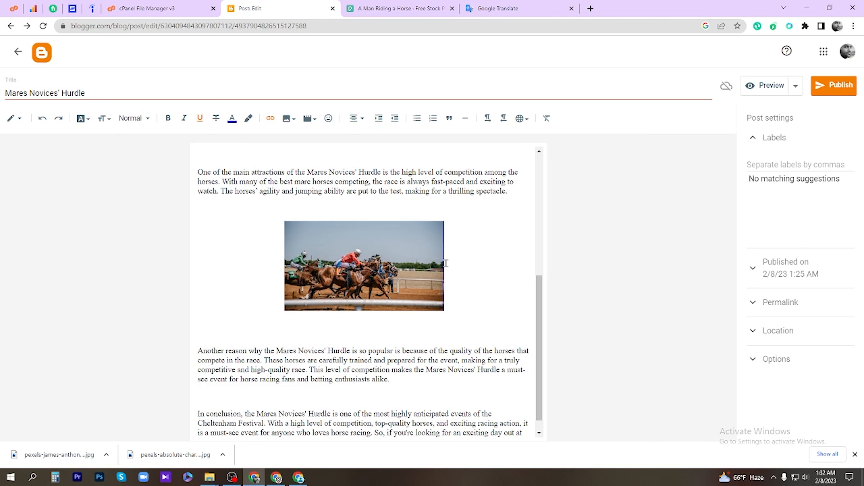
scroll(517, 347, "down", 2)
scroll(503, 394, "up", 8)
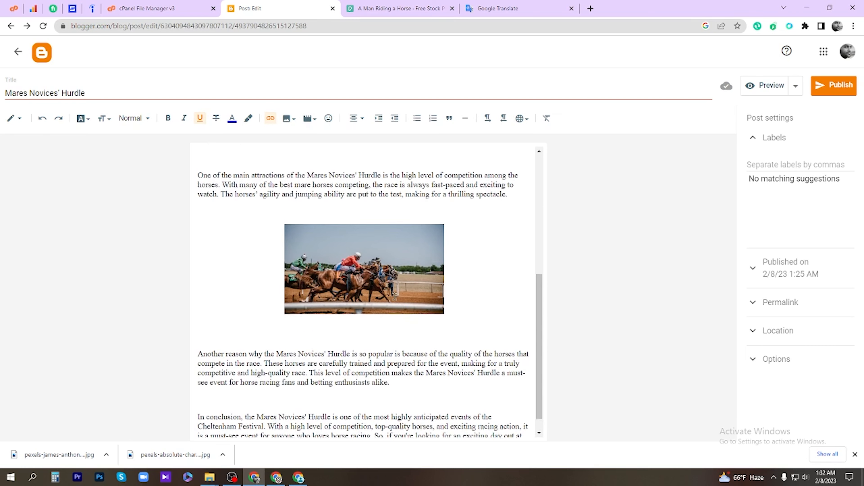
scroll(384, 281, "up", 1)
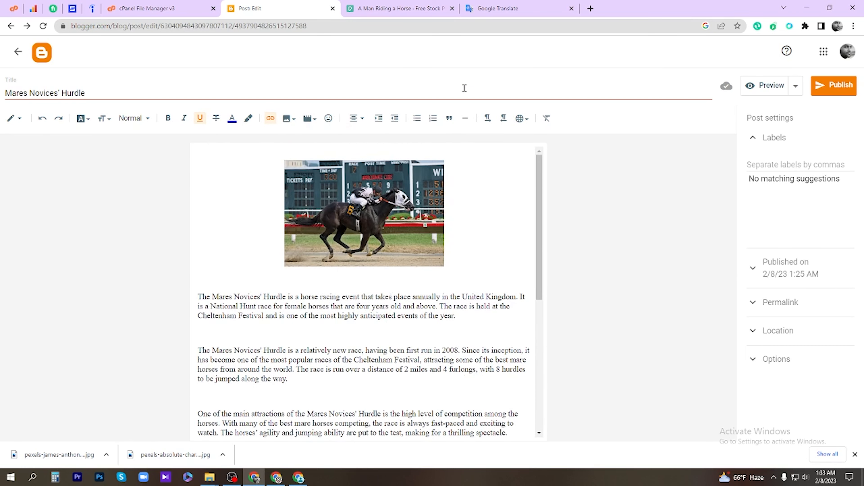
scroll(411, 300, "down", 8)
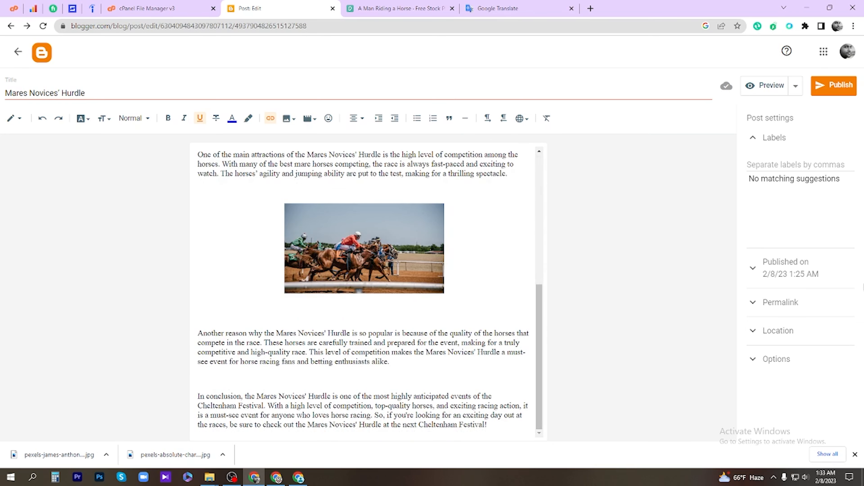
scroll(499, 214, "up", 7)
scroll(499, 213, "up", 1)
Assign the label Horse to the post, and publish and confirm it
left_click(800, 166)
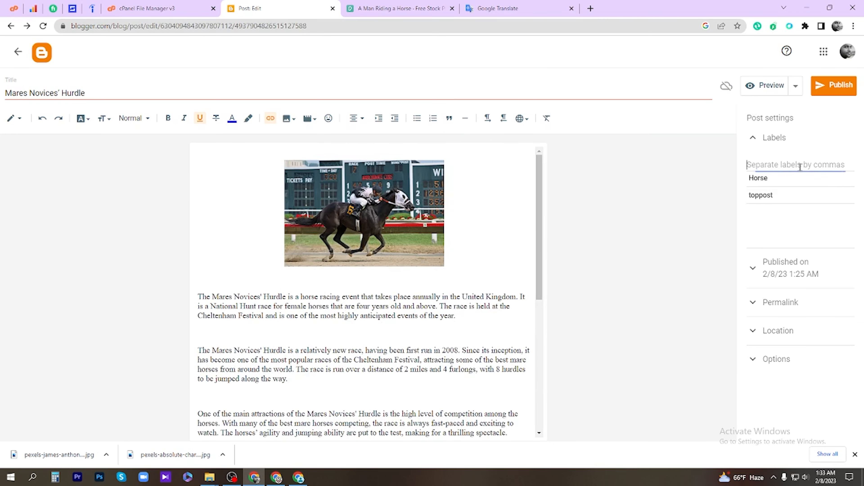
left_click(761, 177)
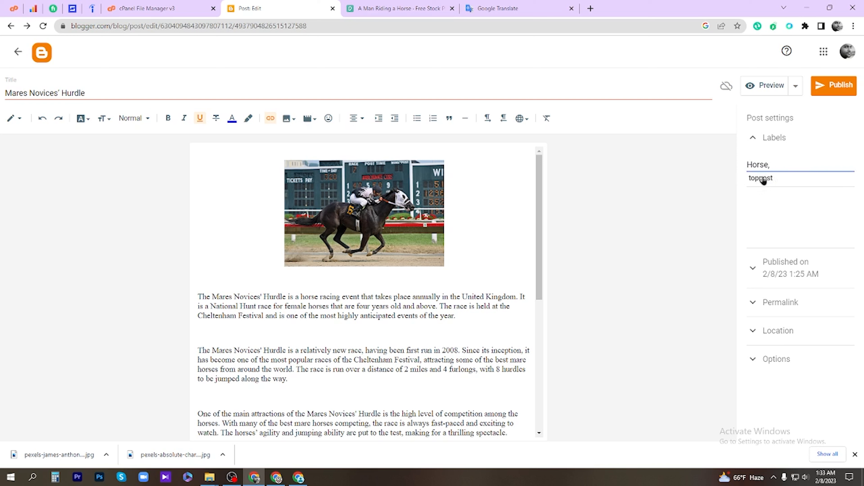
key("BackSpace")
left_click(837, 90)
left_click(473, 261)
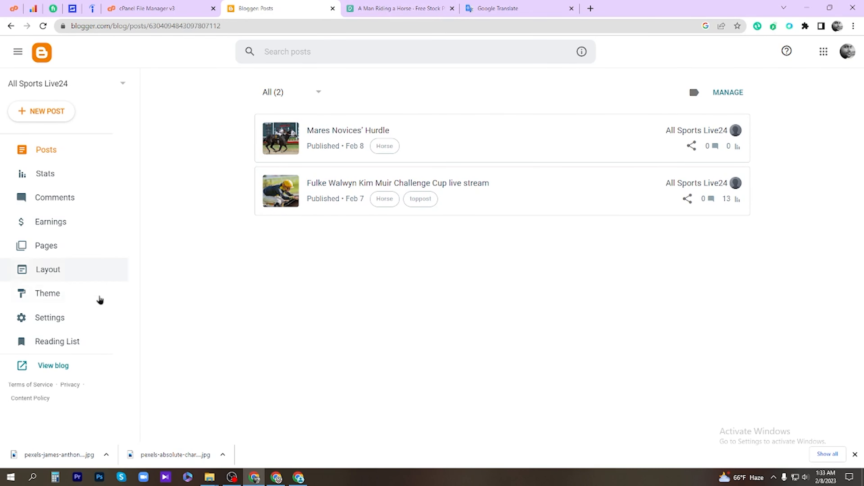
View the live All Sports Live24 blog, look through both published posts, and close the blog page
left_click(51, 368)
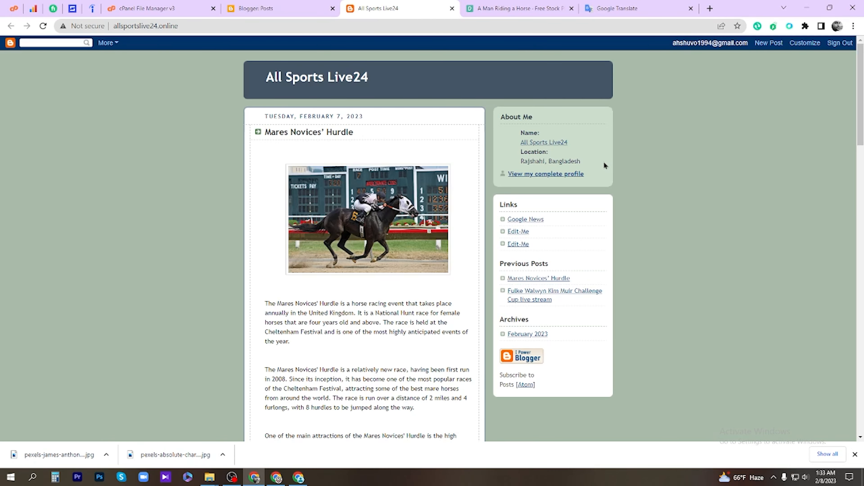
scroll(411, 212, "down", 15)
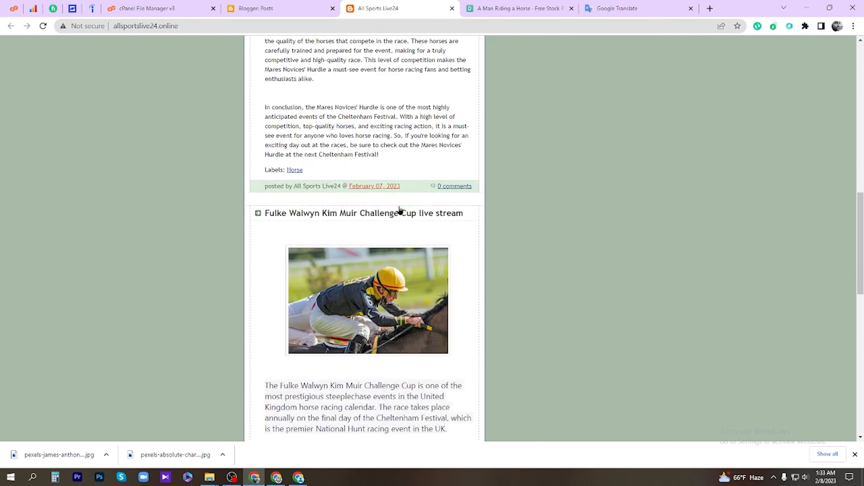
scroll(397, 212, "up", 15)
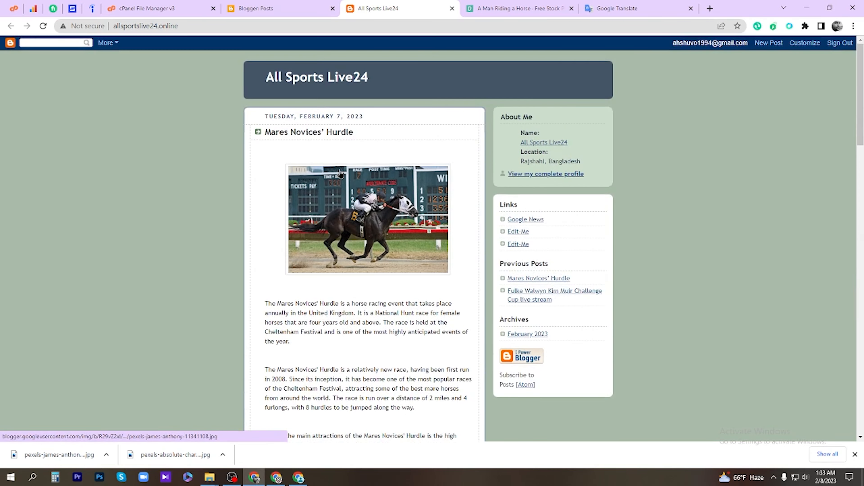
scroll(457, 272, "down", 15)
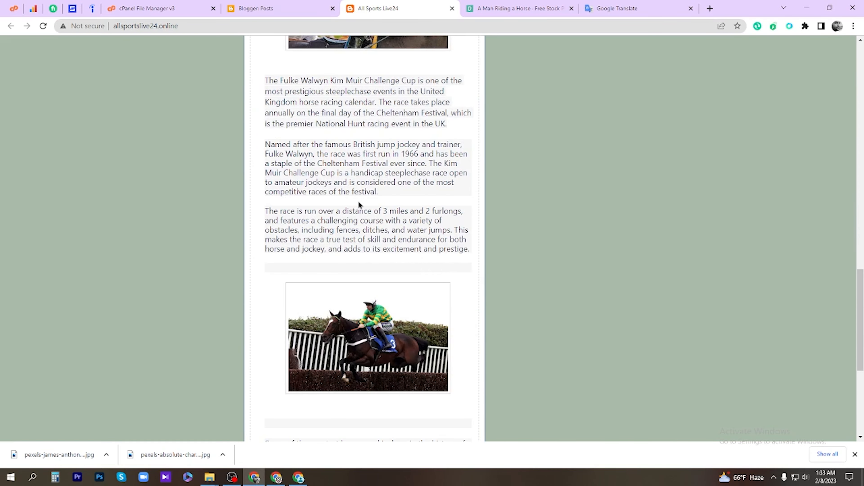
scroll(364, 214, "down", 10)
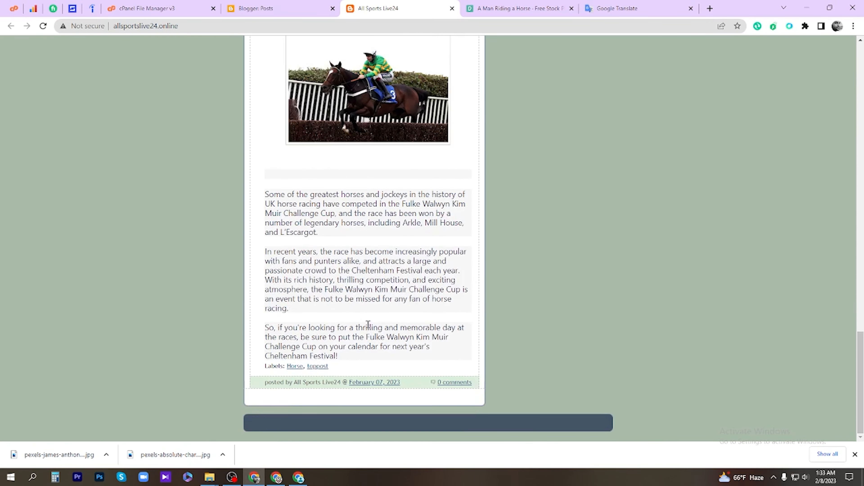
scroll(368, 322, "up", 15)
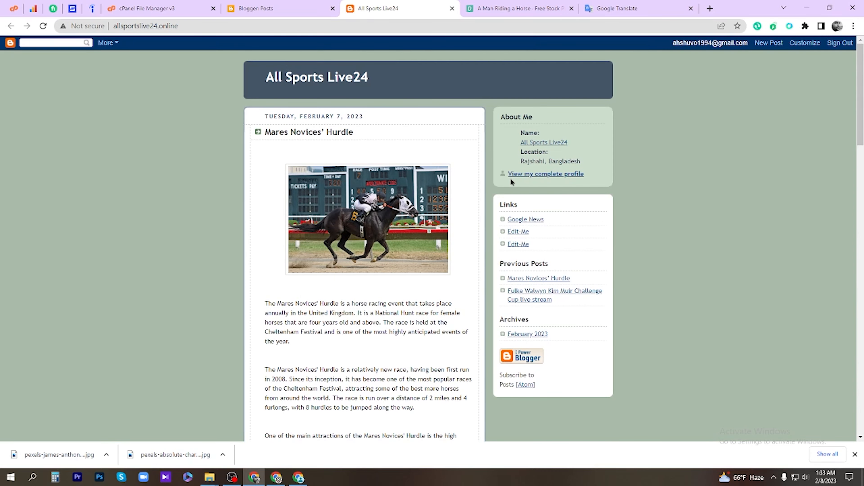
left_click(452, 8)
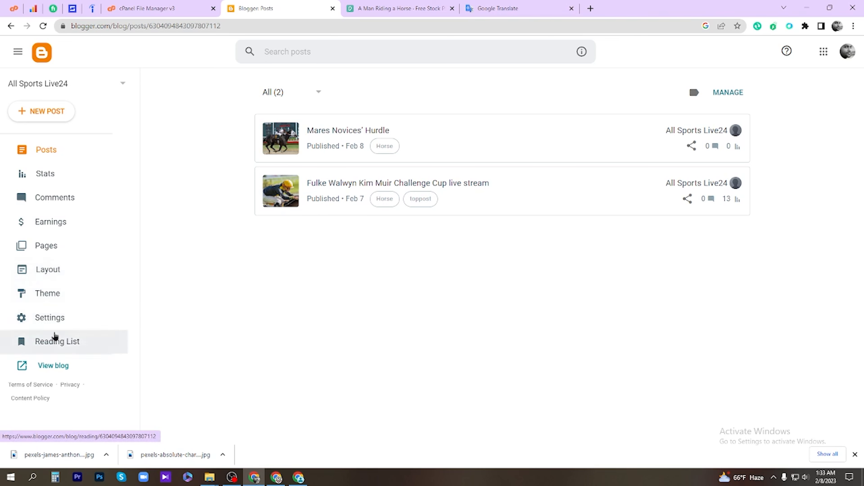
Open the blog's Theme page and examine the NeedMag template's preview and free and premium version features on the Sora Templates site
left_click(51, 294)
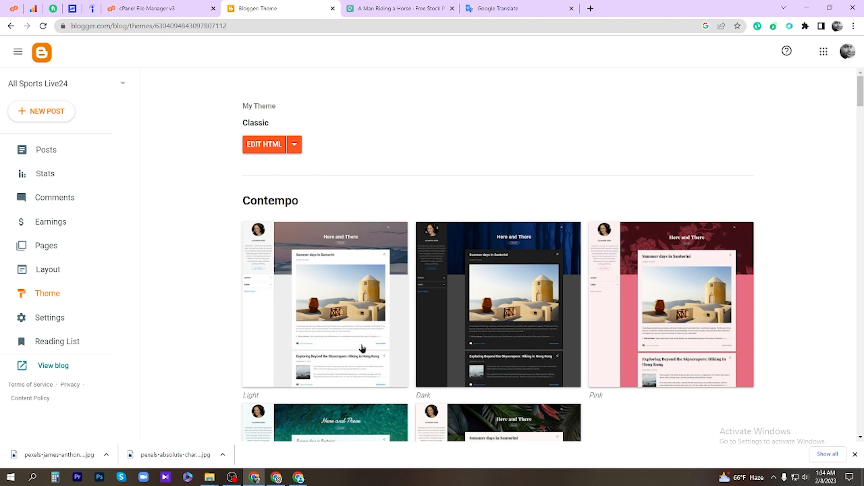
mouse_move(276, 476)
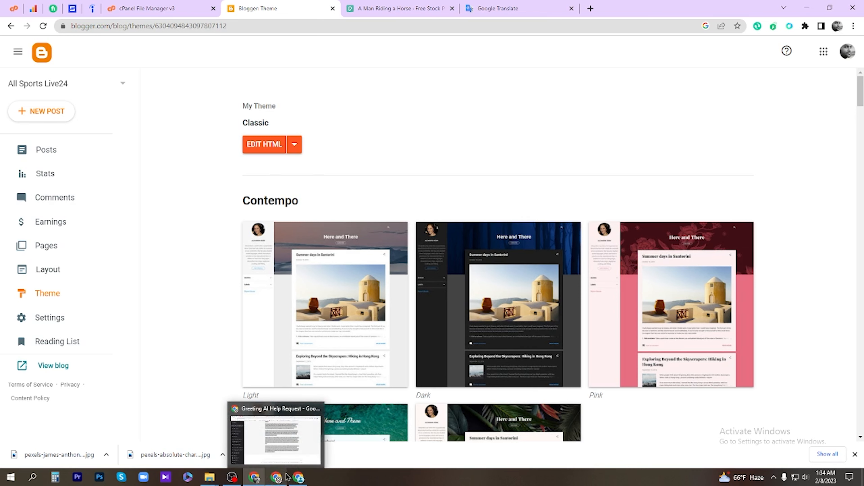
left_click(276, 439)
left_click(516, 9)
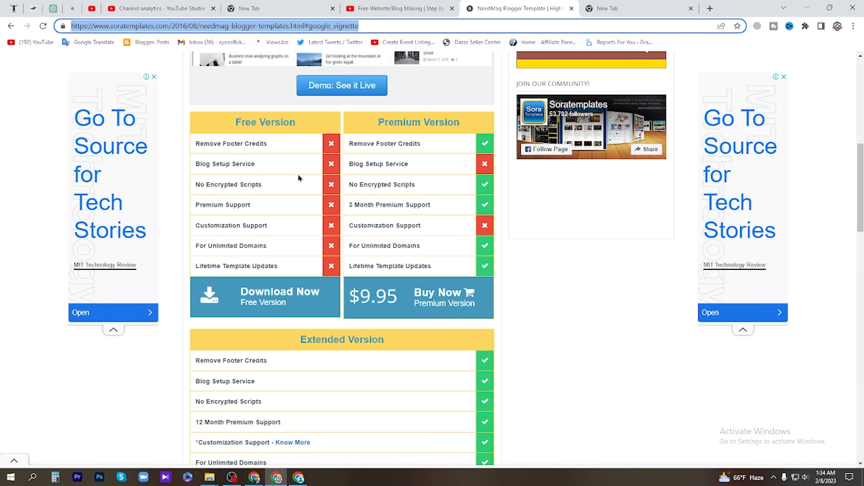
scroll(291, 172, "up", 5)
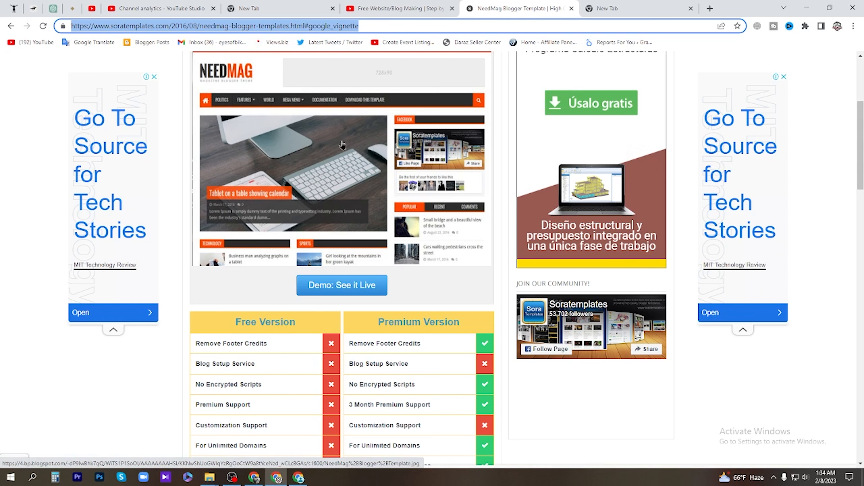
scroll(328, 181, "down", 5)
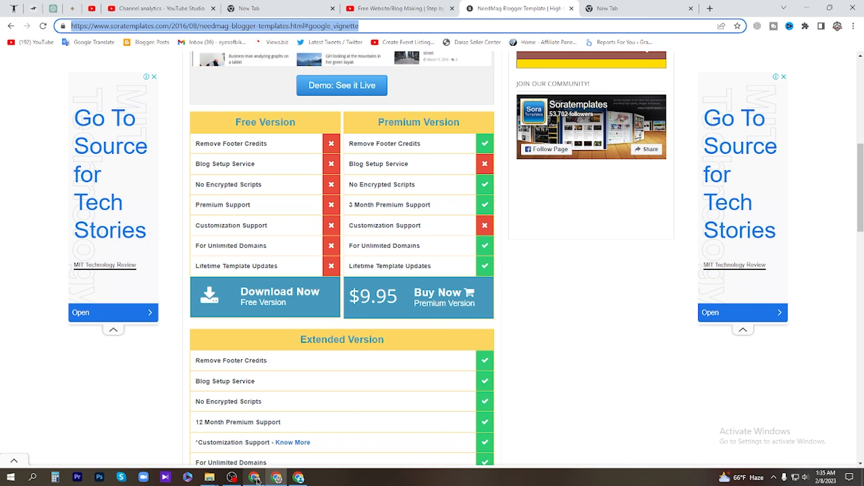
Switch to File Explorer, extract Need-Mag-Free-Version.zip in Downloads to its suggested folder, and select Need Mag Free Version.xml
left_click(211, 480)
mouse_move(211, 467)
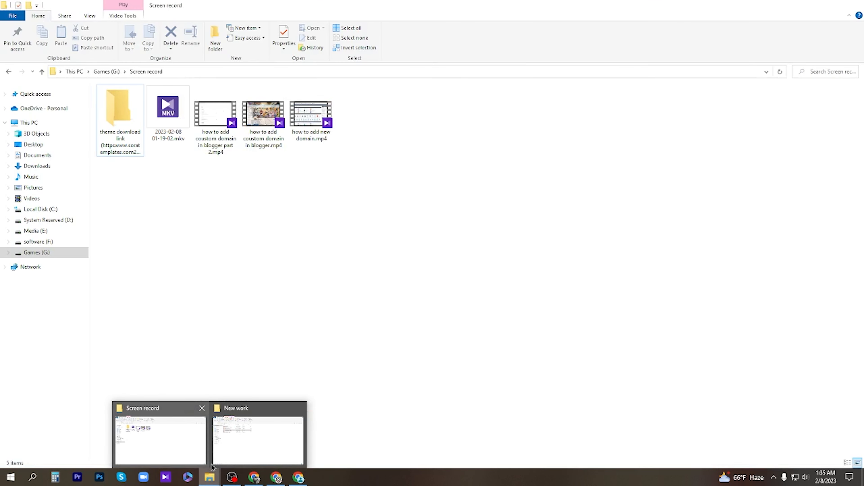
left_click(162, 432)
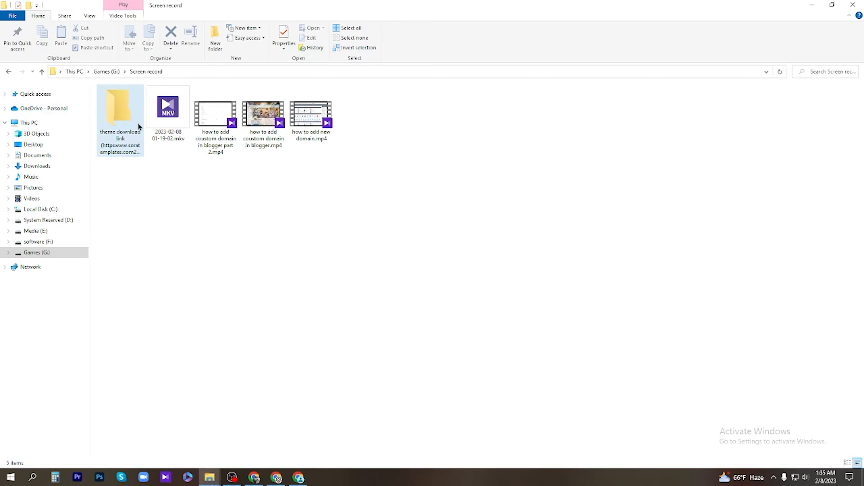
left_click(36, 169)
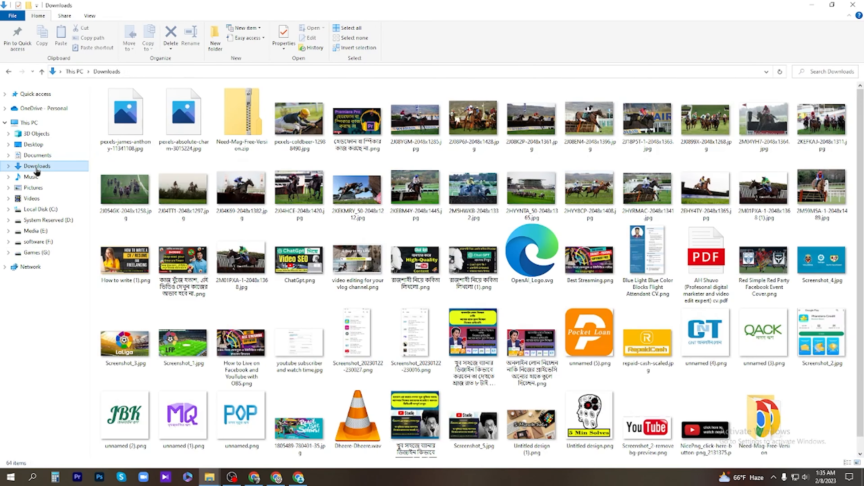
right_click(252, 127)
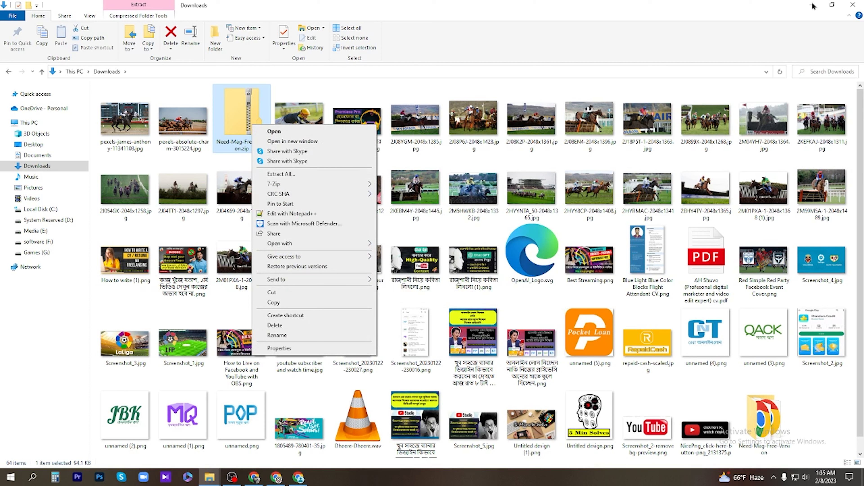
left_click(319, 174)
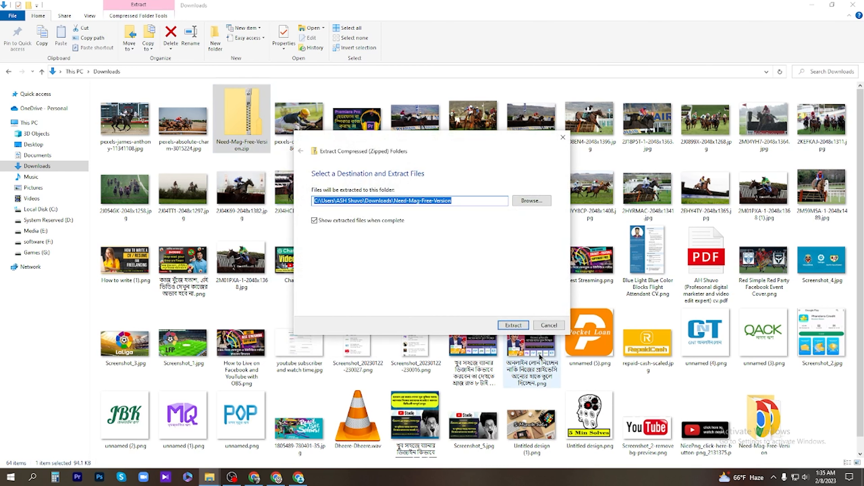
left_click(513, 325)
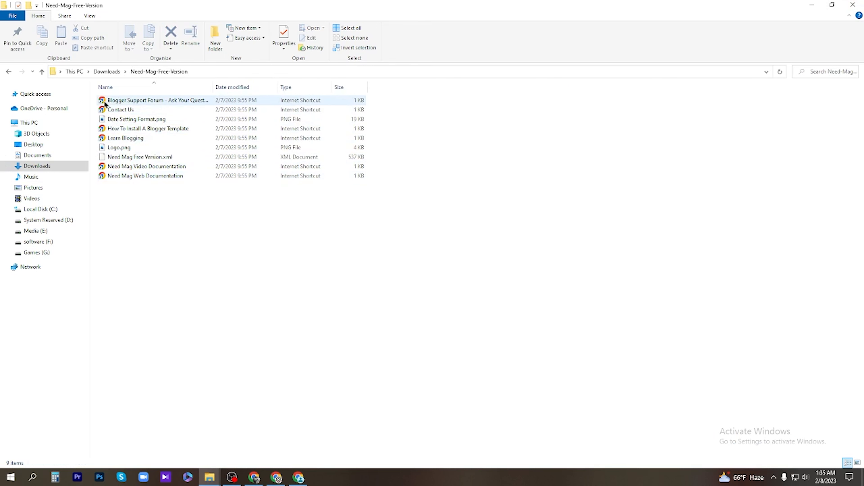
left_click(117, 160)
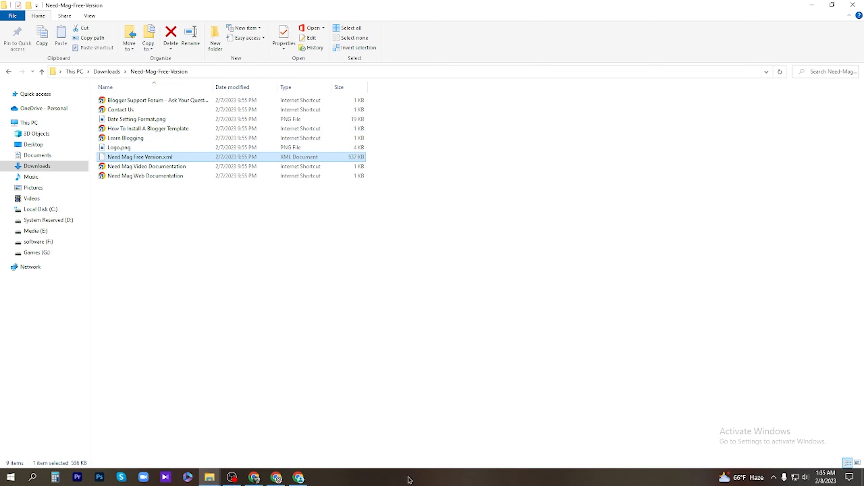
Switch to Chrome, restore the blog's theme from Need Mag Free Version.xml in the Need-Mag-Free-Version folder, and dismiss the downloads bar
left_click(256, 477)
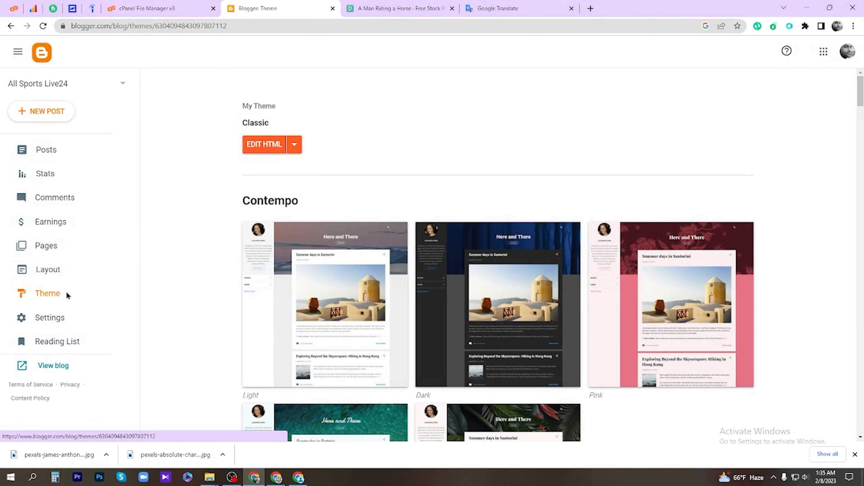
left_click(294, 147)
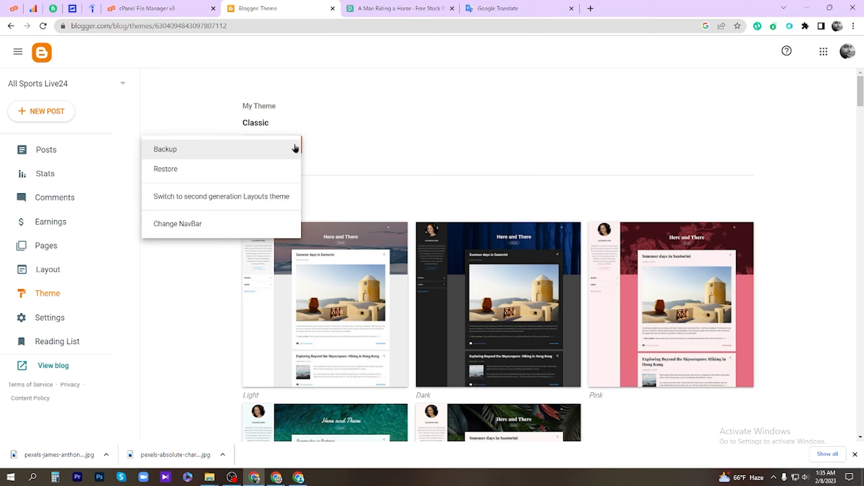
left_click(182, 171)
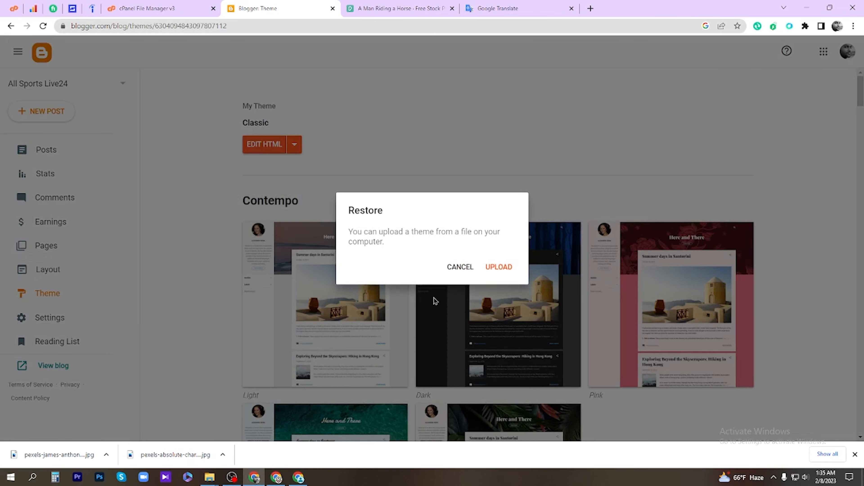
left_click(500, 268)
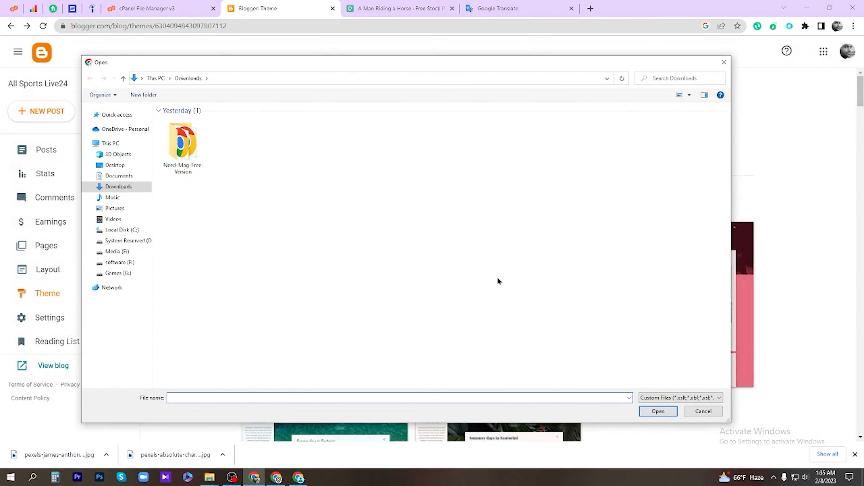
double_click(195, 160)
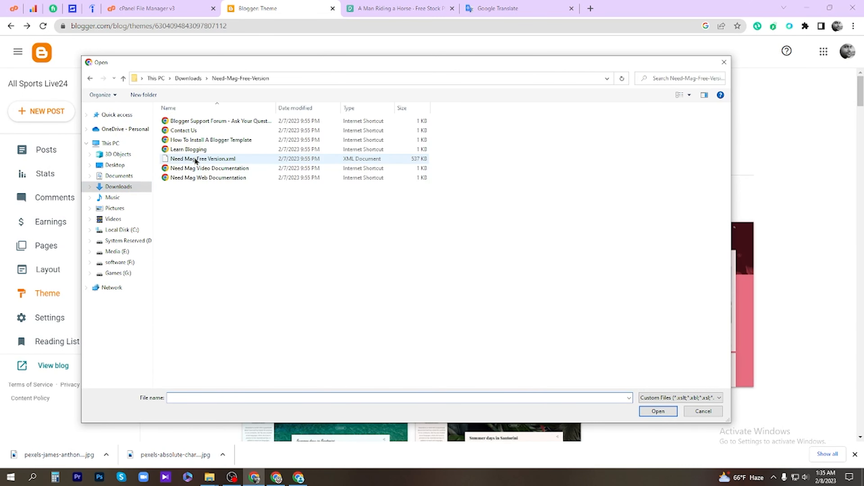
left_click(196, 161)
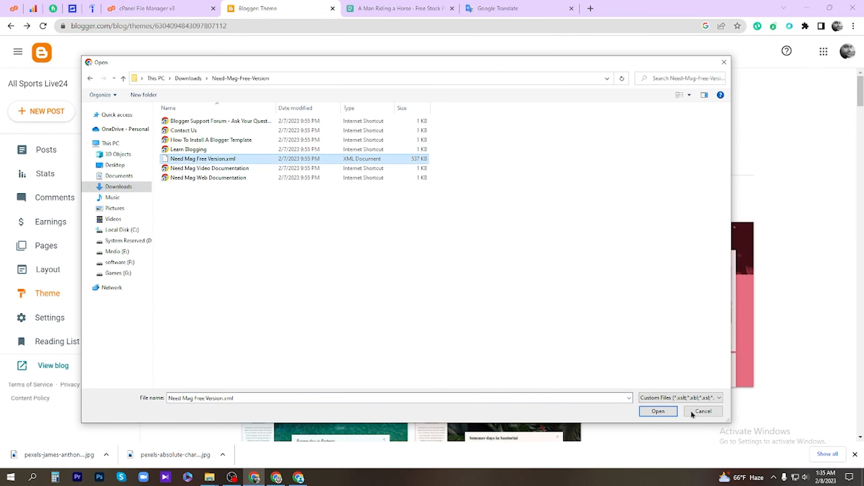
left_click(659, 412)
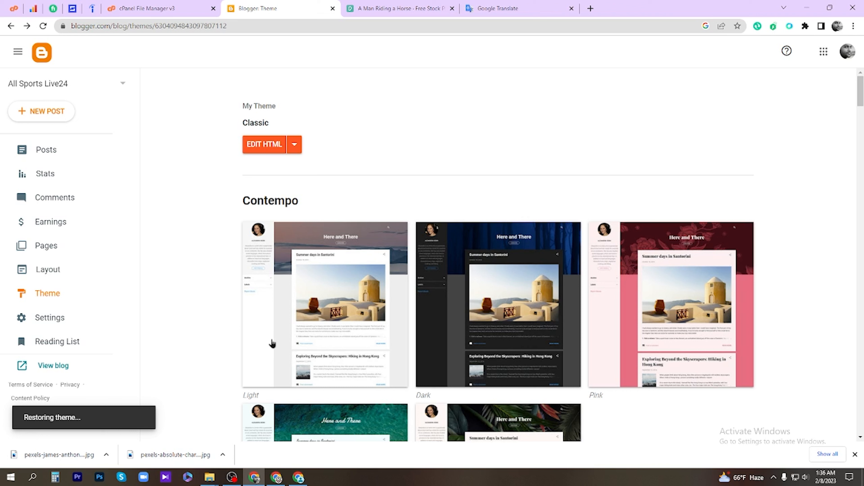
left_click(855, 455)
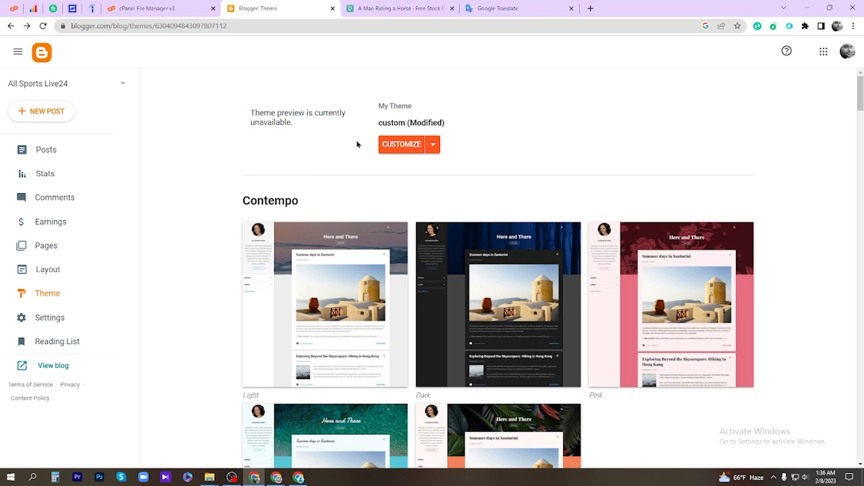
Reload the Theme page, preview the restored theme in the theme customizer, and return to the Theme page
left_click(49, 27)
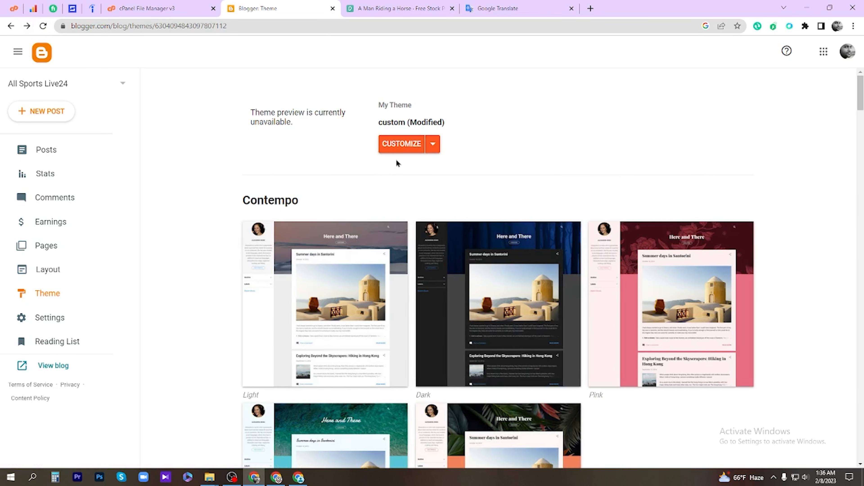
left_click(405, 146)
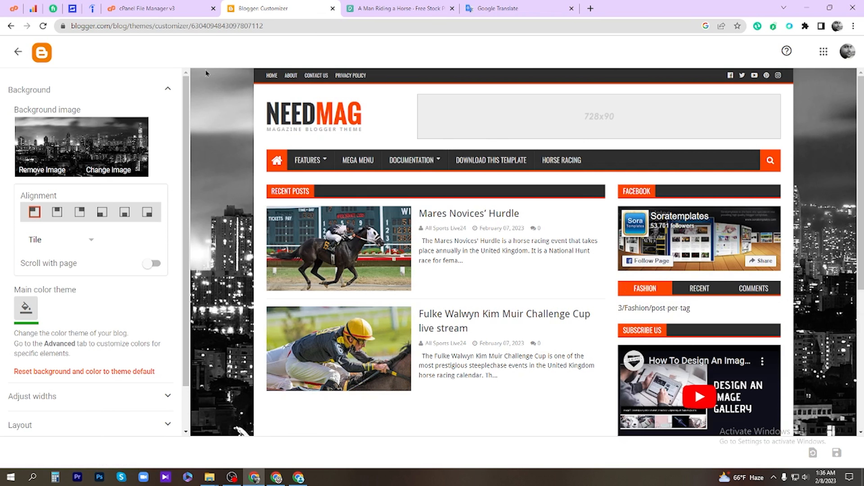
left_click(18, 51)
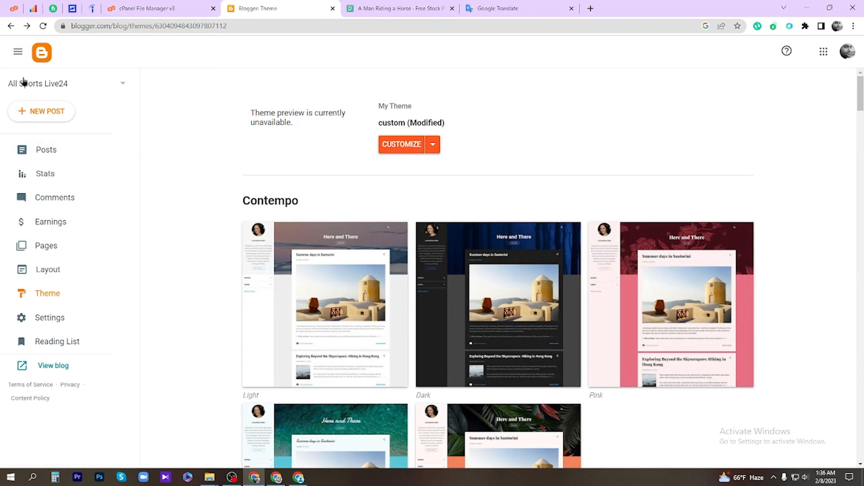
left_click(44, 26)
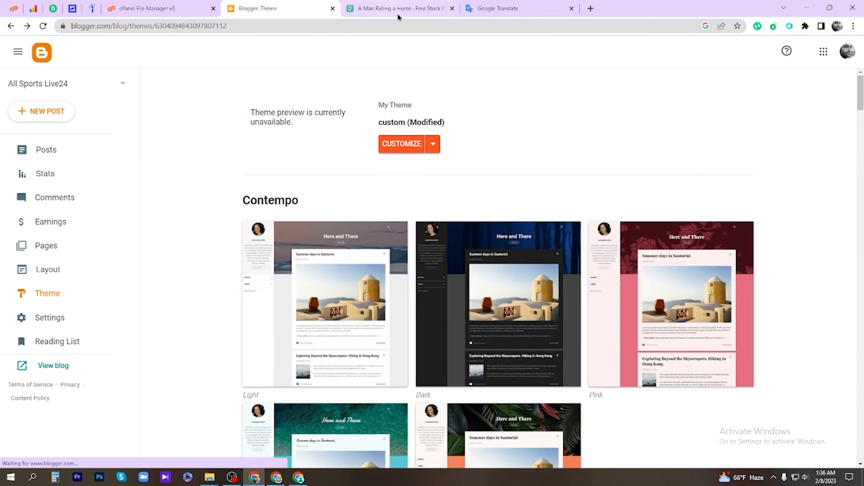
Close the Pexels photo page and the Google Translate page
left_click(419, 8)
left_click(452, 9)
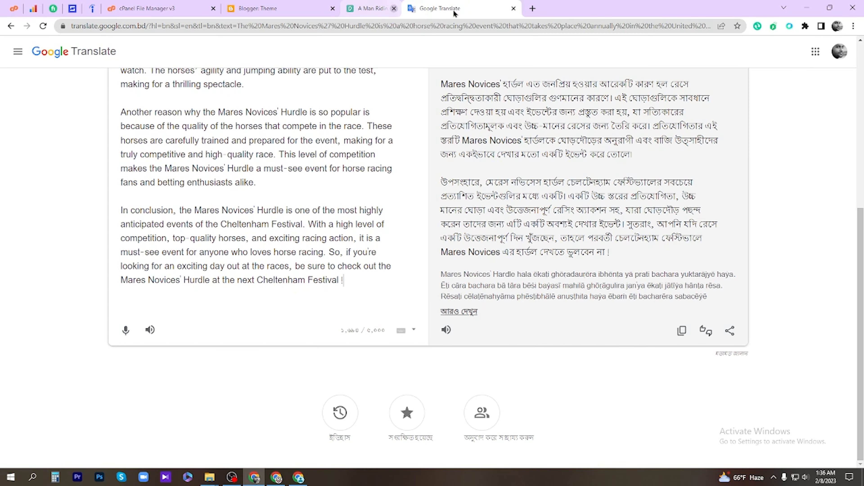
left_click(453, 9)
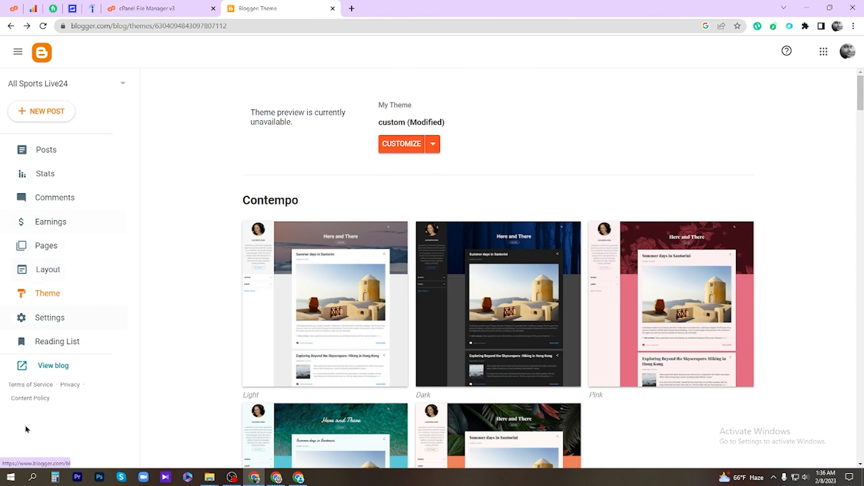
View the live All Sports Live24 blog and check the new theme's header, navigation, recent posts and sidebar
left_click(54, 365)
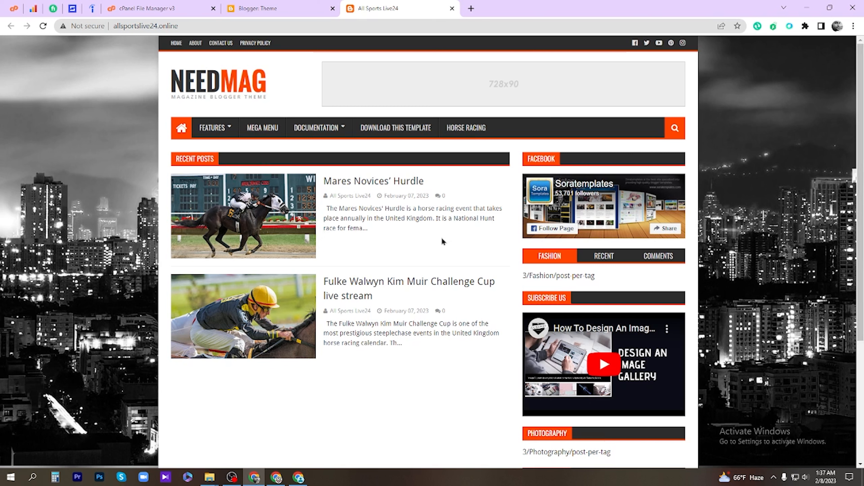
scroll(437, 262, "down", 3)
scroll(436, 263, "up", 3)
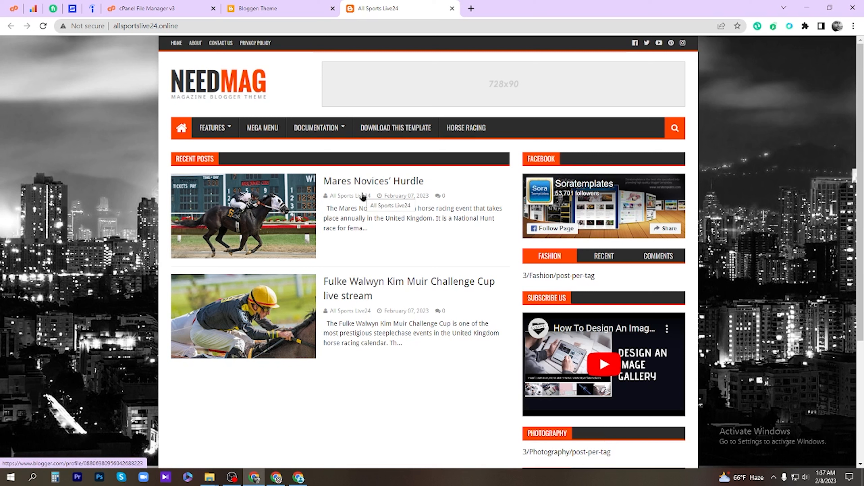
mouse_move(353, 126)
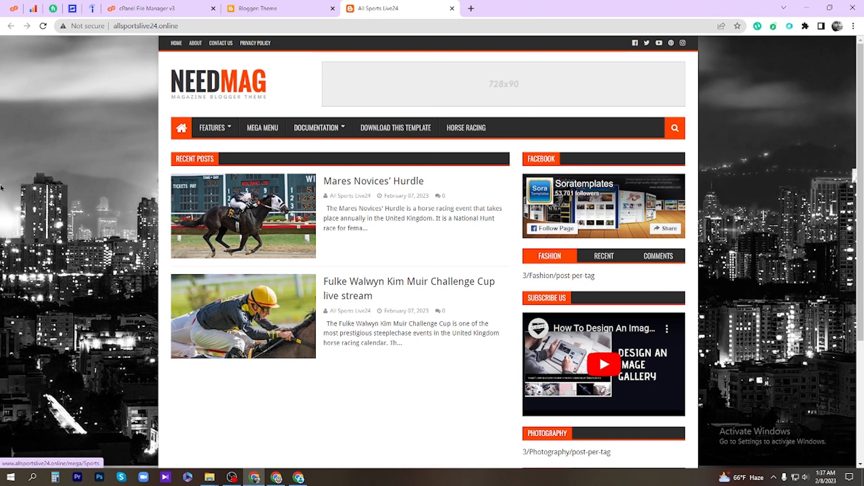
Open the blog's Layout page, examine its theme options, navigation, logo, ads and menu sections, and compare them with the live blog
left_click(259, 5)
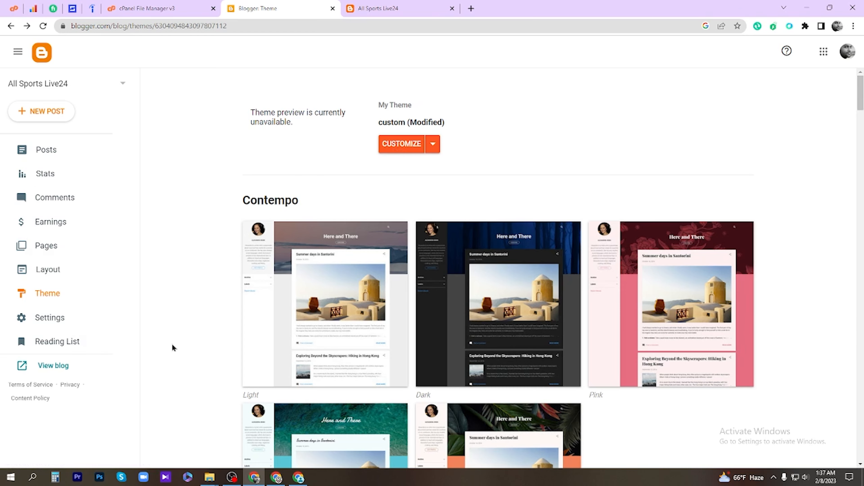
left_click(43, 275)
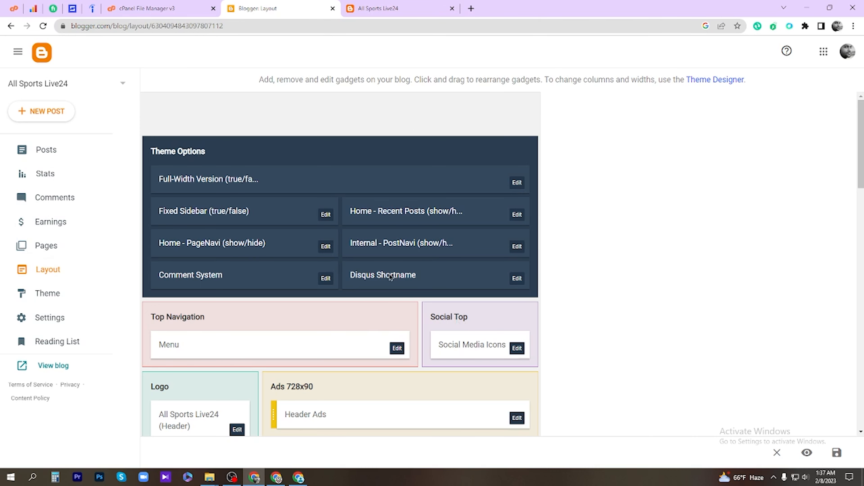
scroll(390, 276, "down", 4)
scroll(347, 296, "up", 4)
scroll(351, 284, "down", 2)
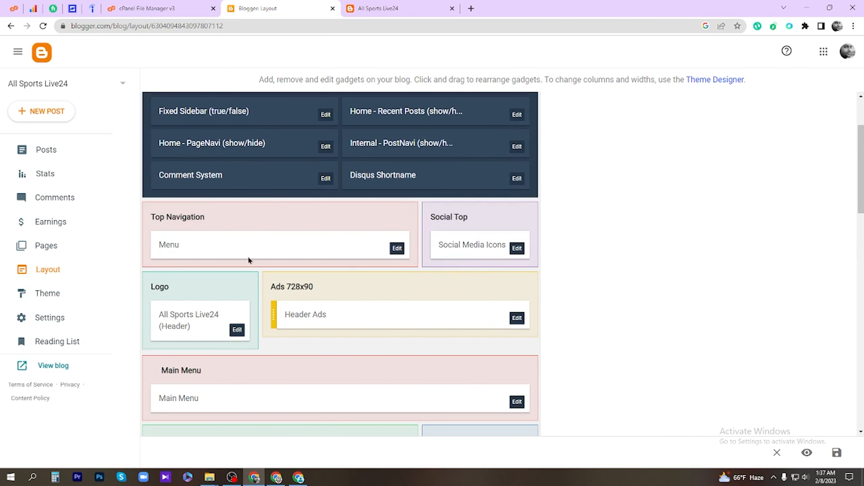
scroll(468, 258, "down", 2)
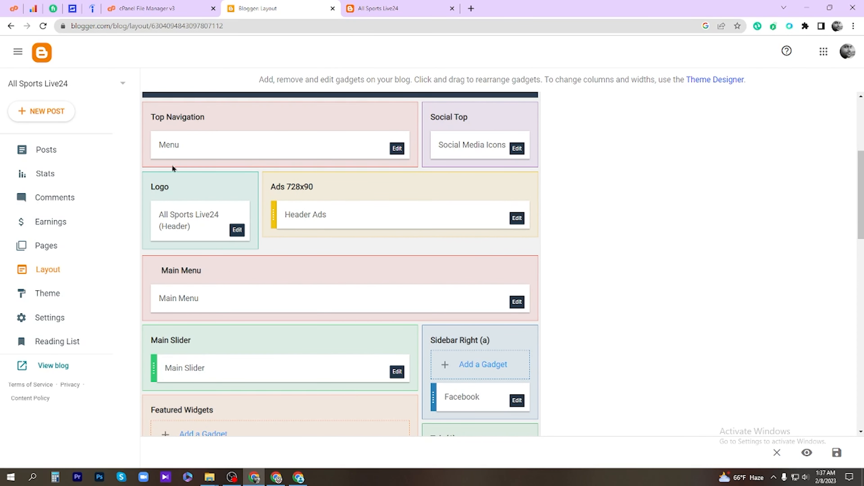
left_click(395, 8)
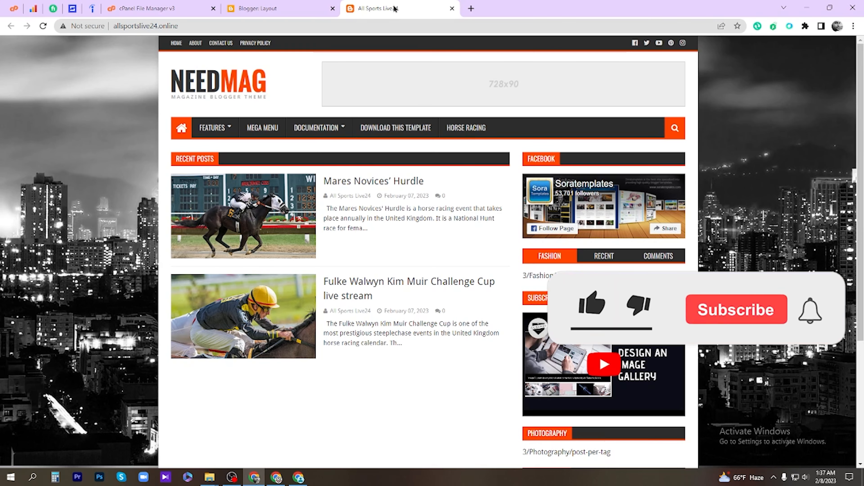